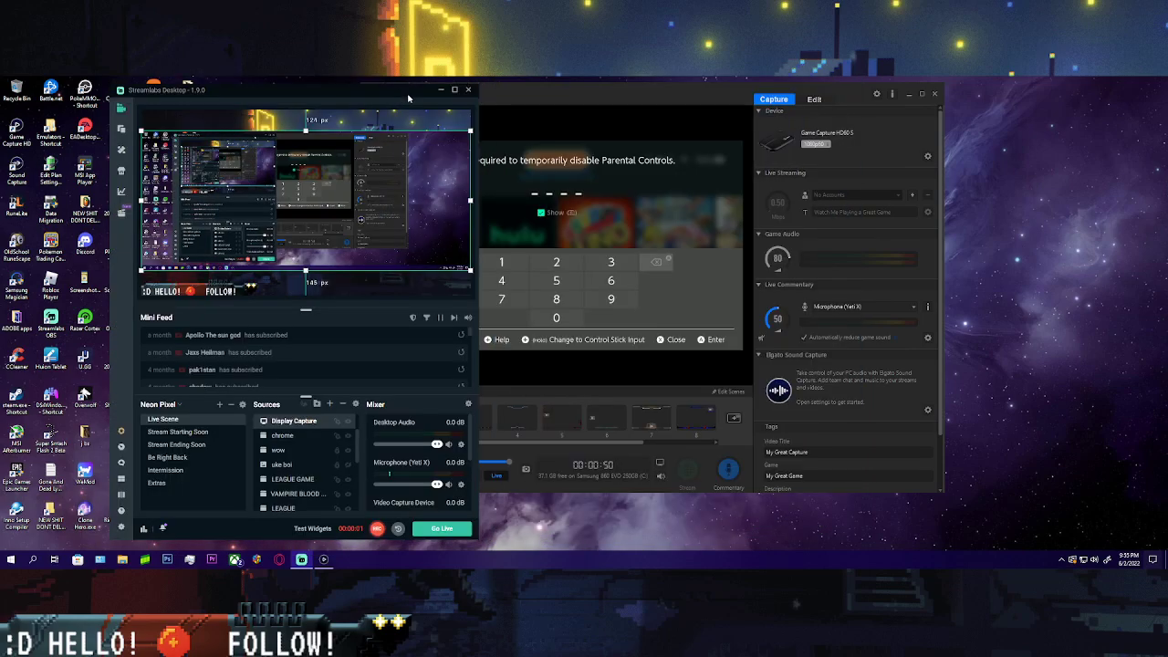
- Minimize Streamlabs Desktop and move the Game Capture HD window toward the right of the desktop
left_click(441, 89)
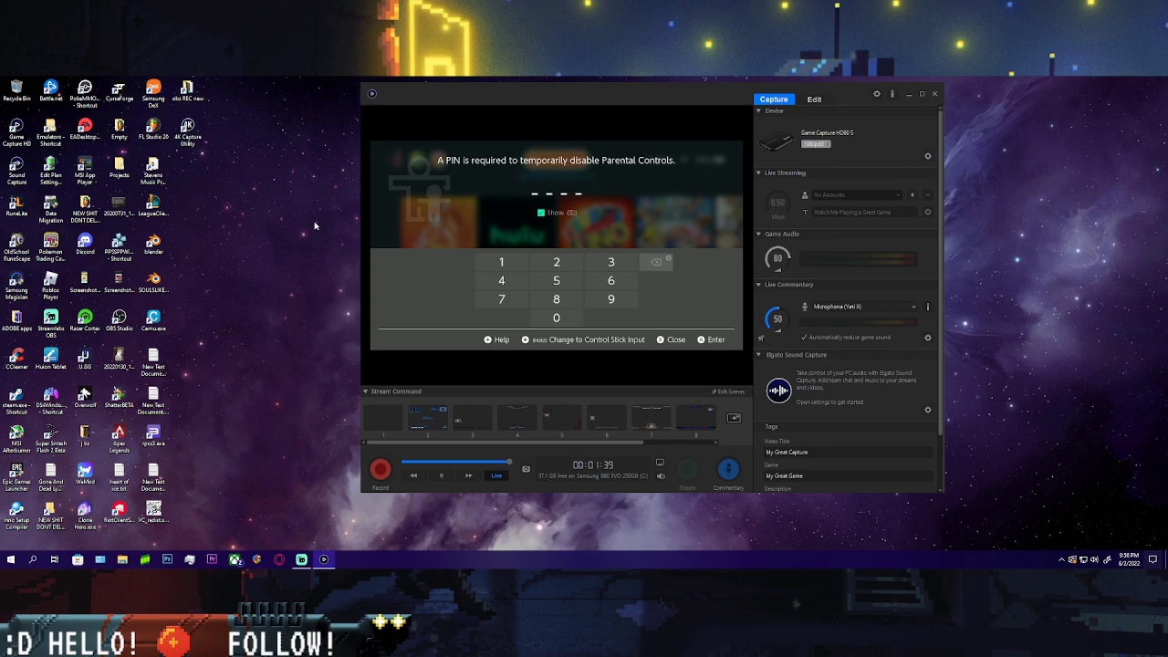
left_click_drag(711, 99, 851, 94)
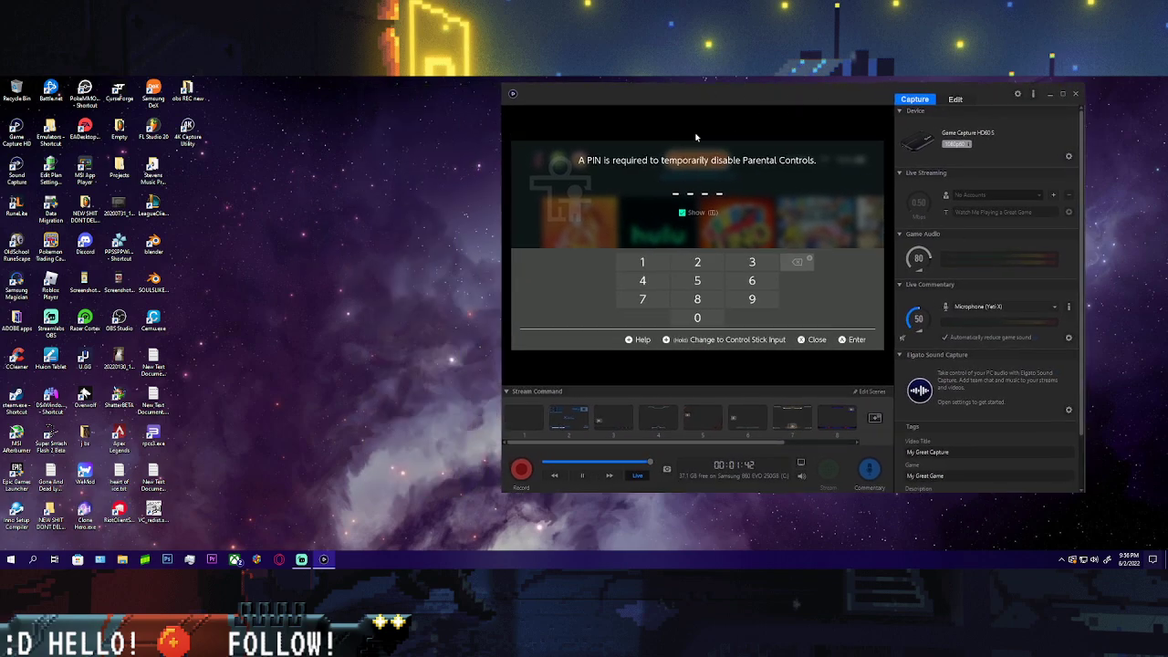
- Close the blank tab and reach the Elgato homepage by searching elgato.com
left_click(404, 252)
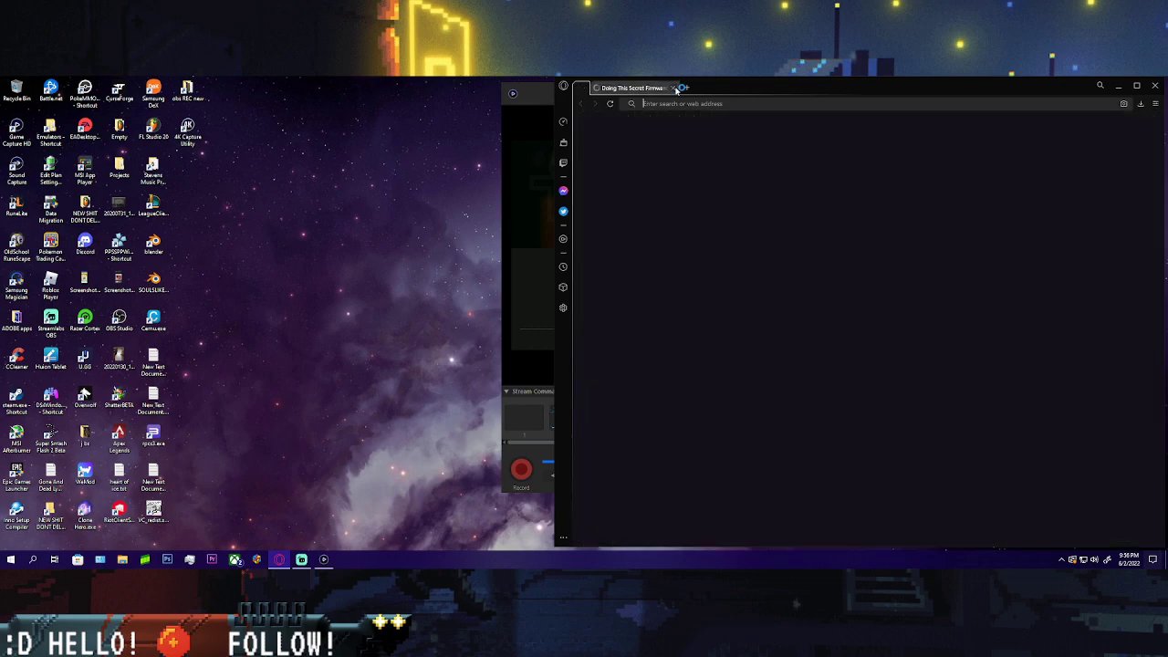
left_click(673, 88)
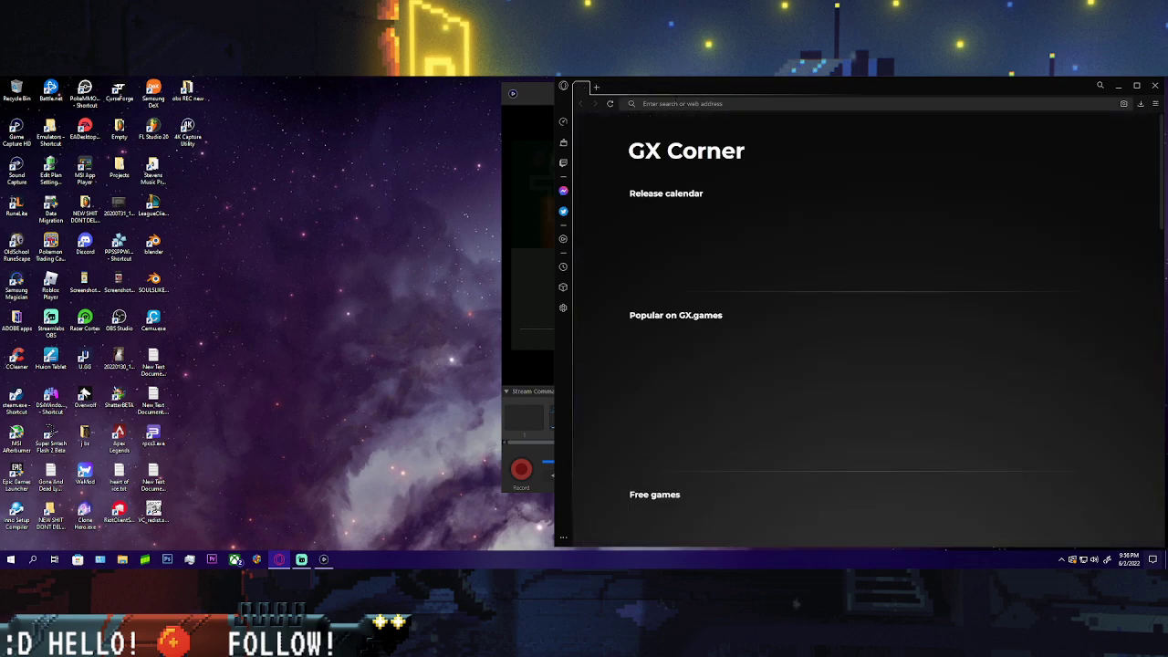
type("elgato.com")
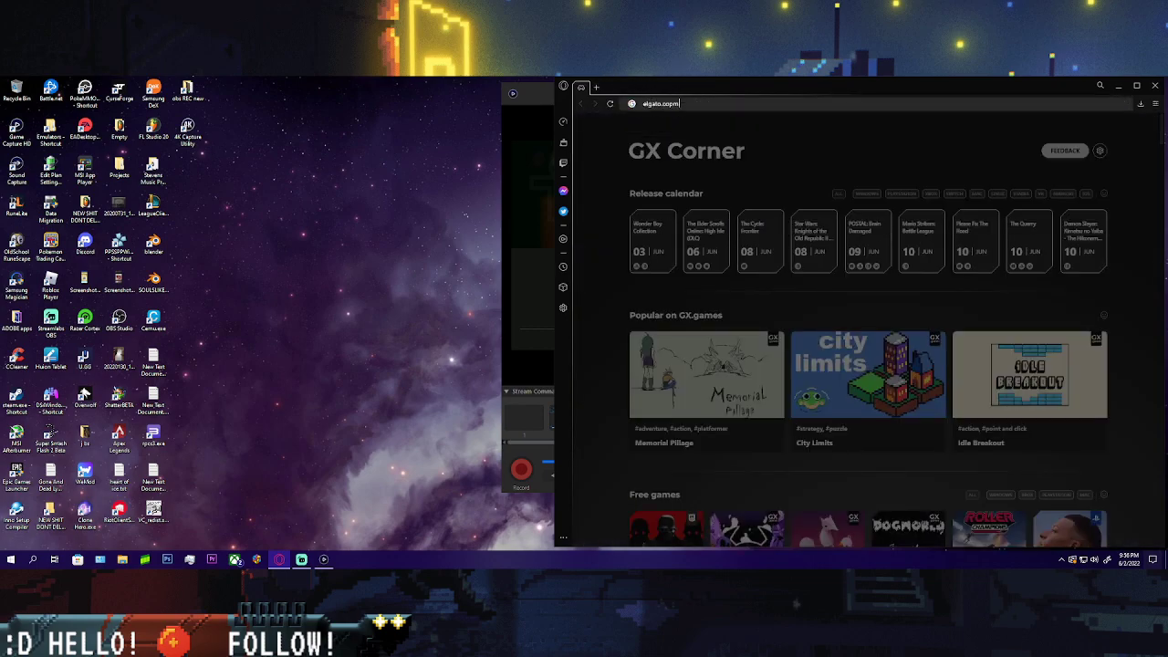
key("Return")
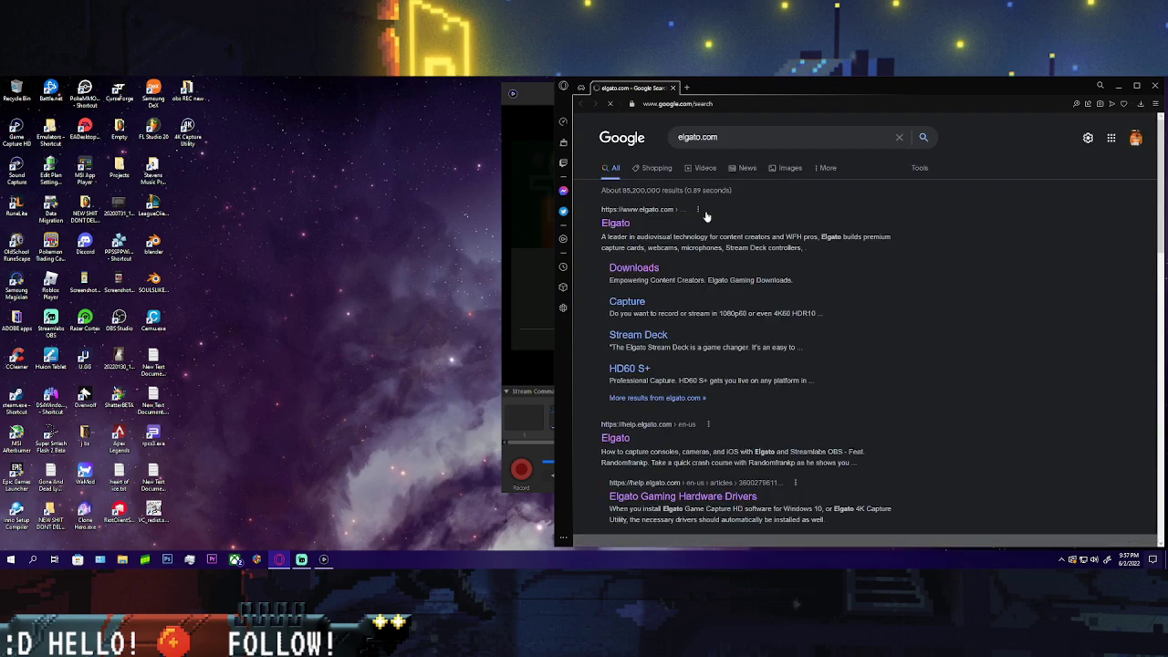
left_click(613, 292)
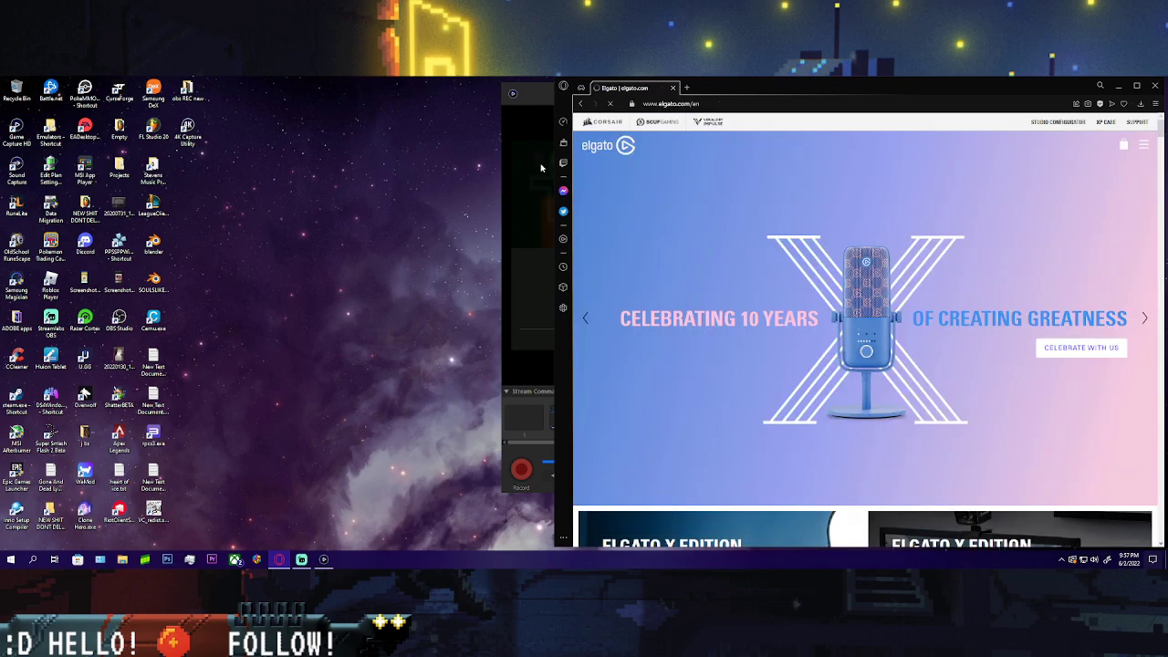
- Widen the browser window, then open the Elgato Support help-center tab and close it
left_click_drag(555, 237, 219, 237)
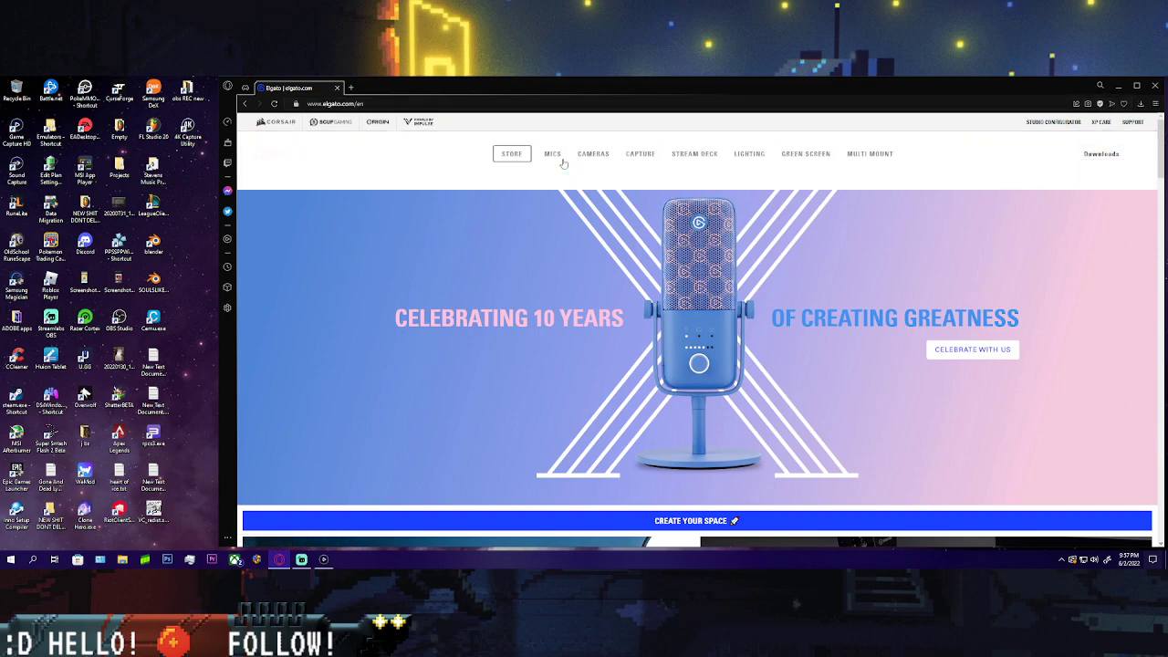
left_click(1135, 124)
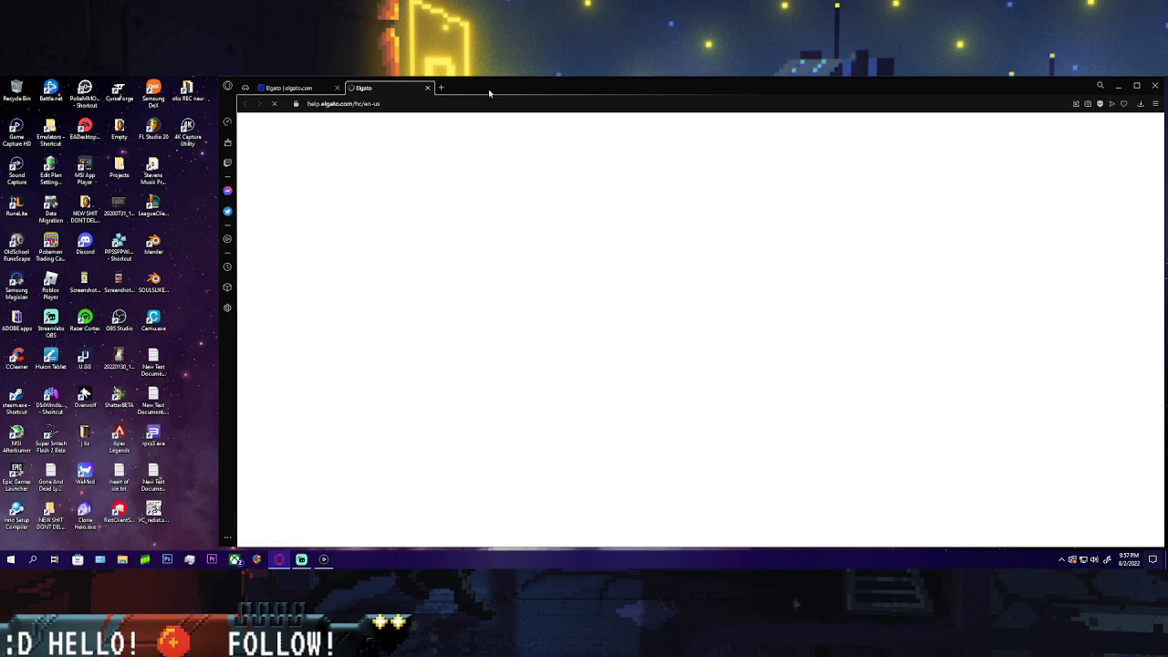
left_click(427, 88)
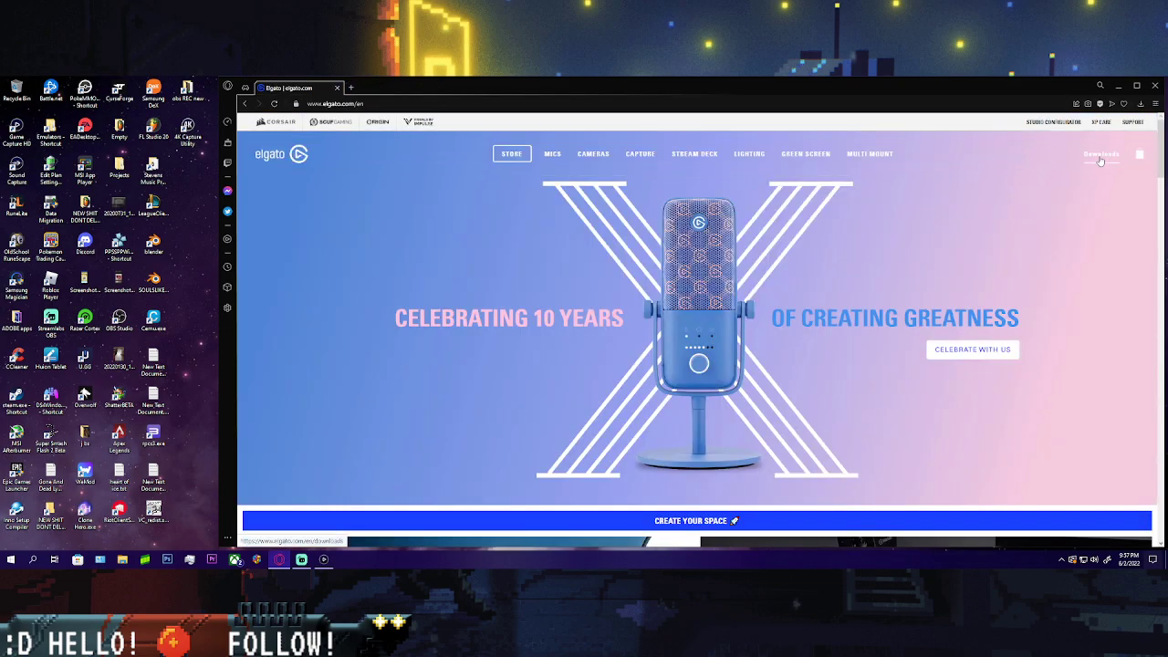
- Open Elgato's Downloads page and filter it to HD60 S Windows downloads
left_click(1100, 154)
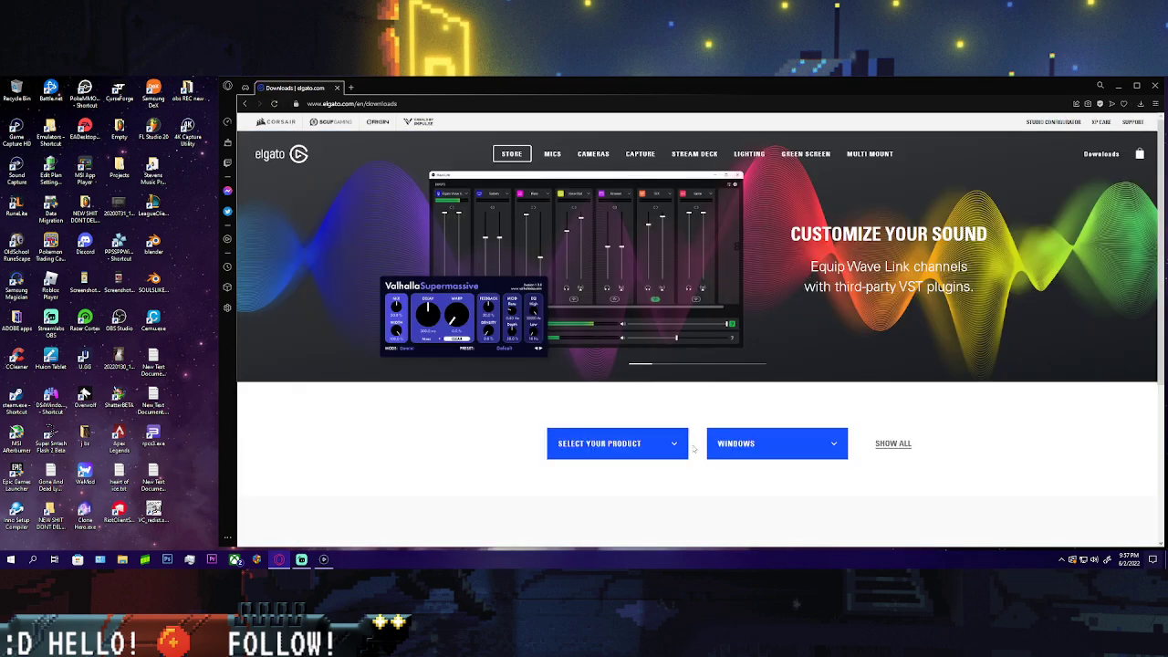
left_click(653, 447)
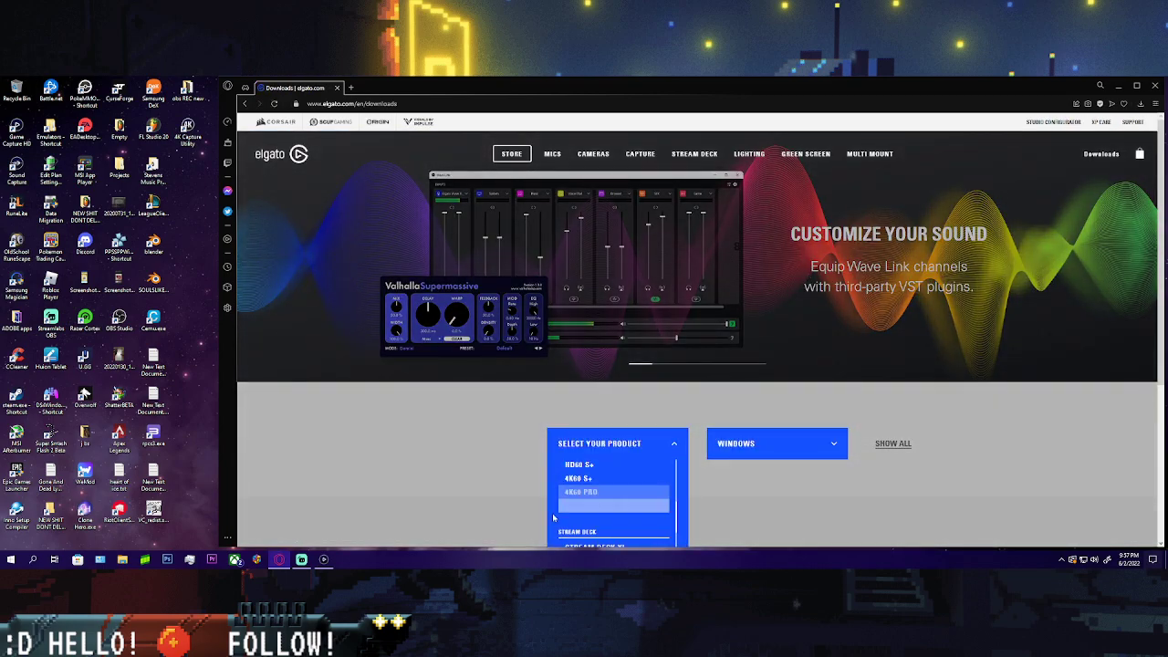
scroll(618, 505, "down", 6)
scroll(600, 500, "down", 4)
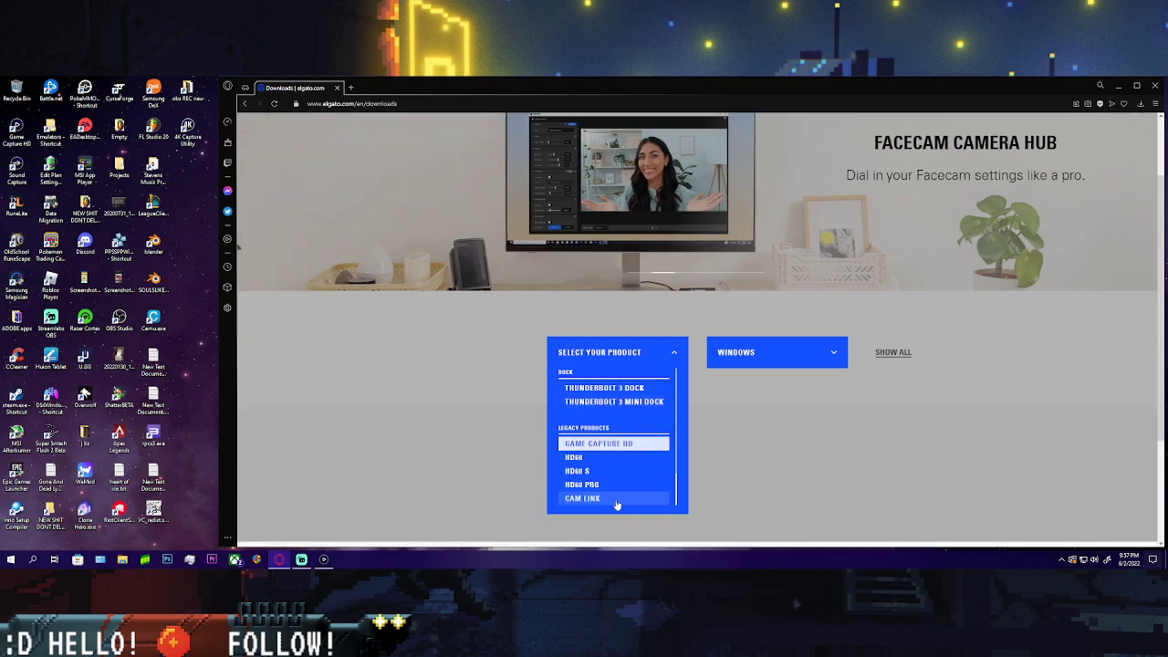
left_click(615, 471)
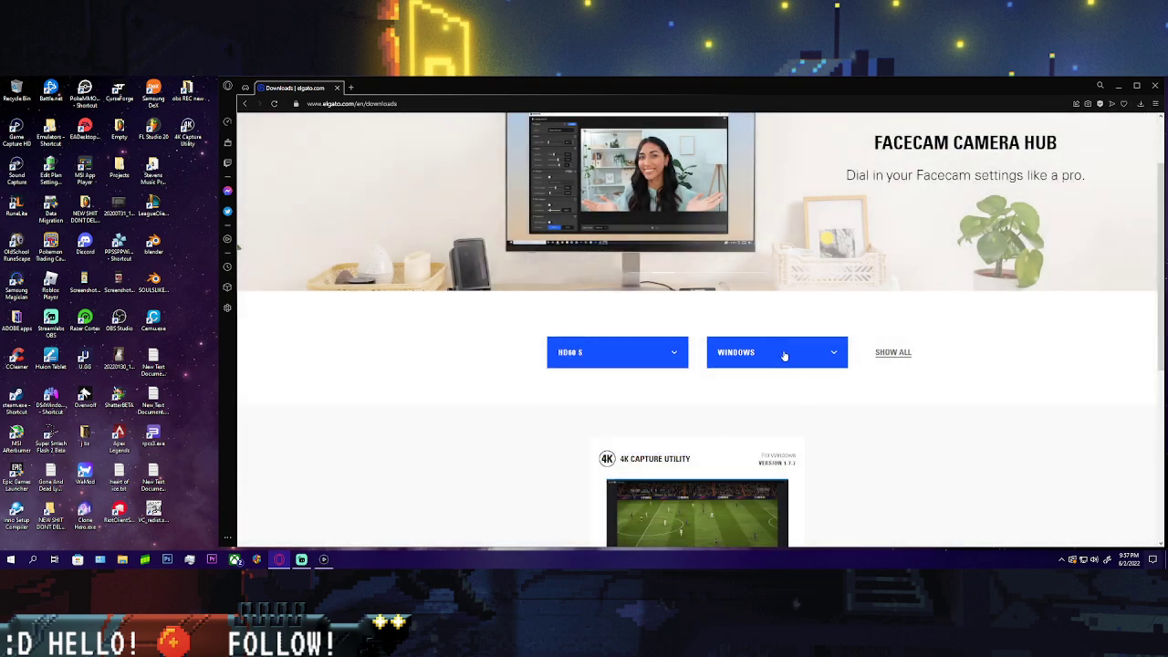
left_click(893, 353)
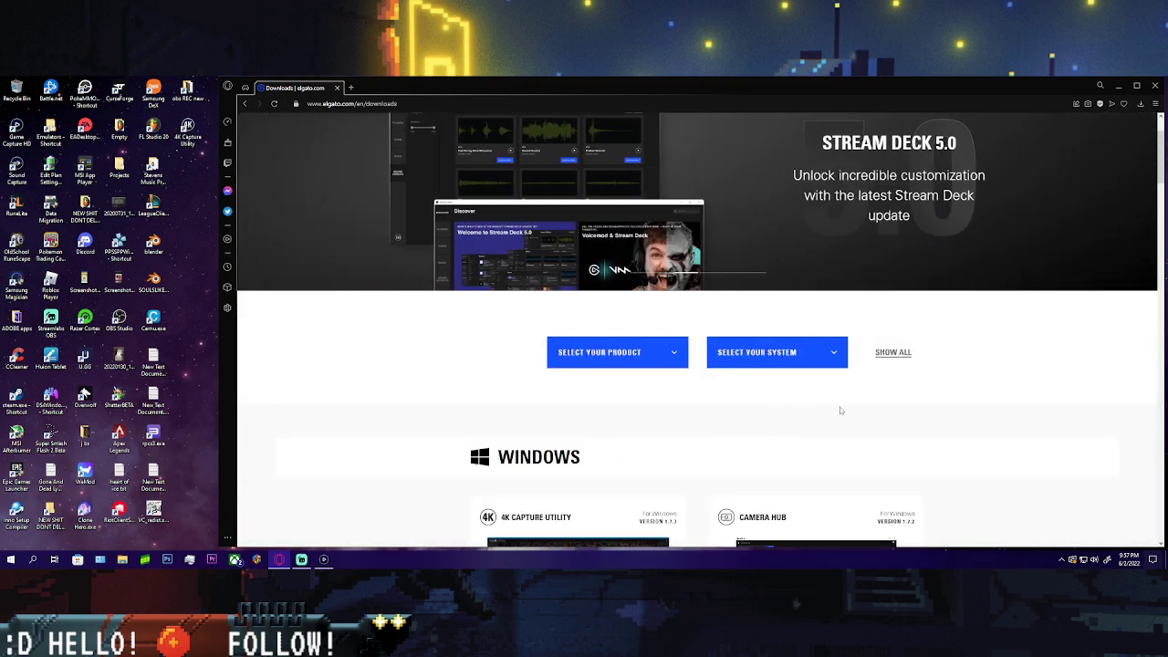
- Scroll to the Game Capture for Windows entry and download the Game Capture 3.7 software
scroll(957, 362, "down", 2)
scroll(983, 345, "down", 3)
scroll(985, 347, "down", 2)
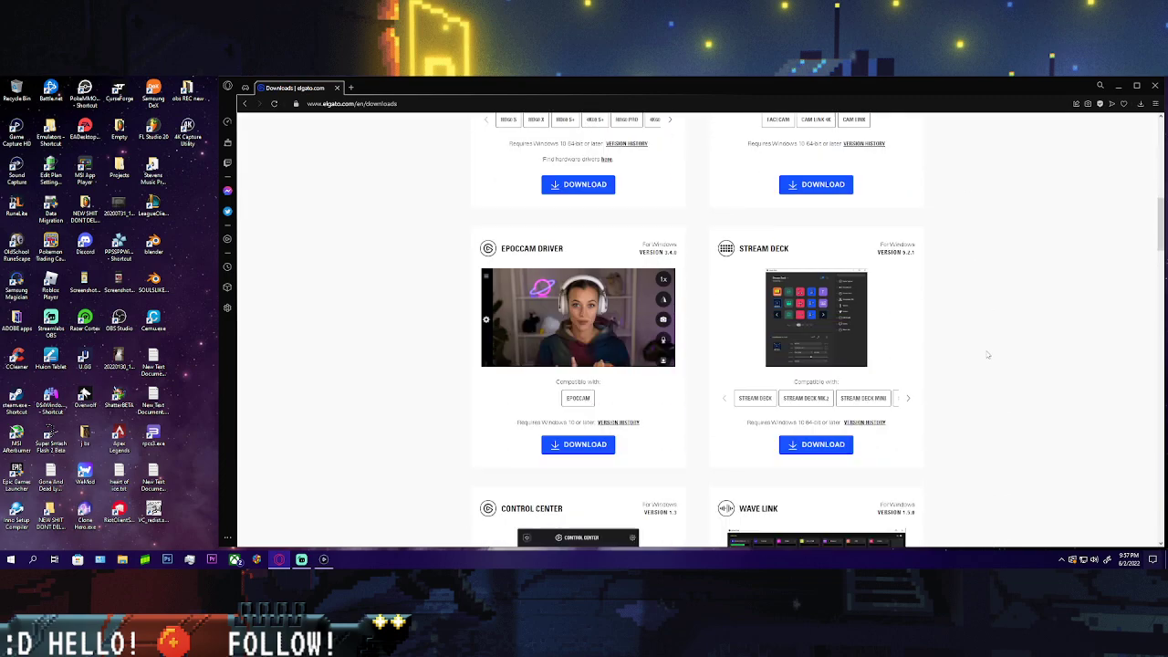
scroll(994, 357, "up", 2)
scroll(1009, 353, "up", 1)
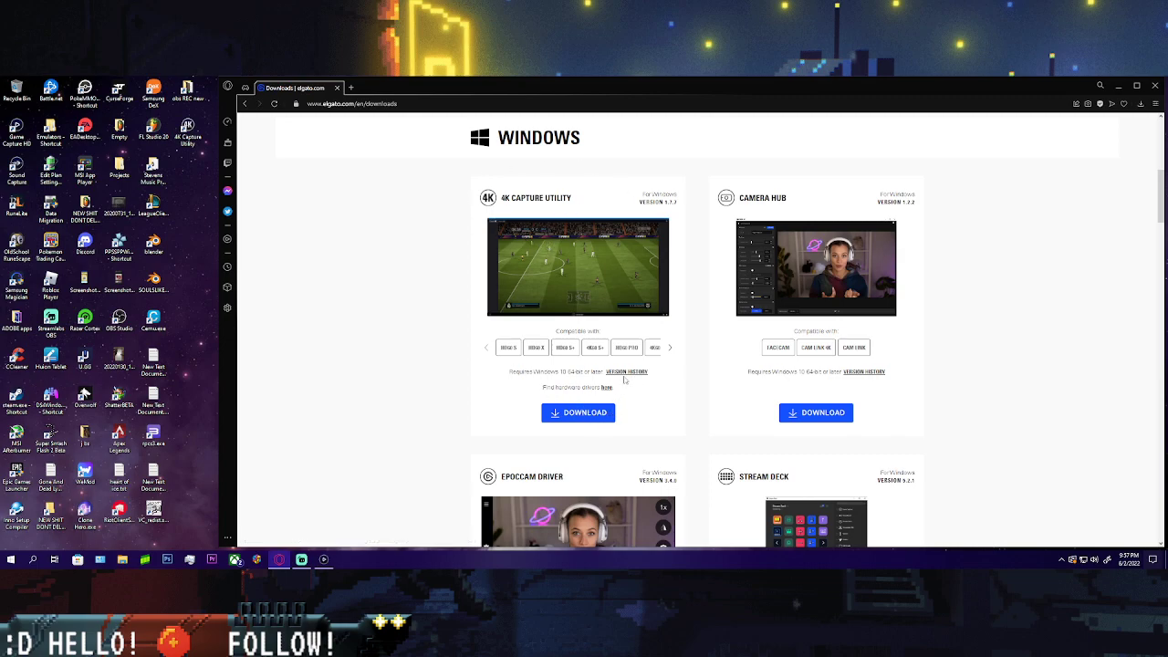
scroll(635, 379, "down", 4)
scroll(576, 442, "down", 5)
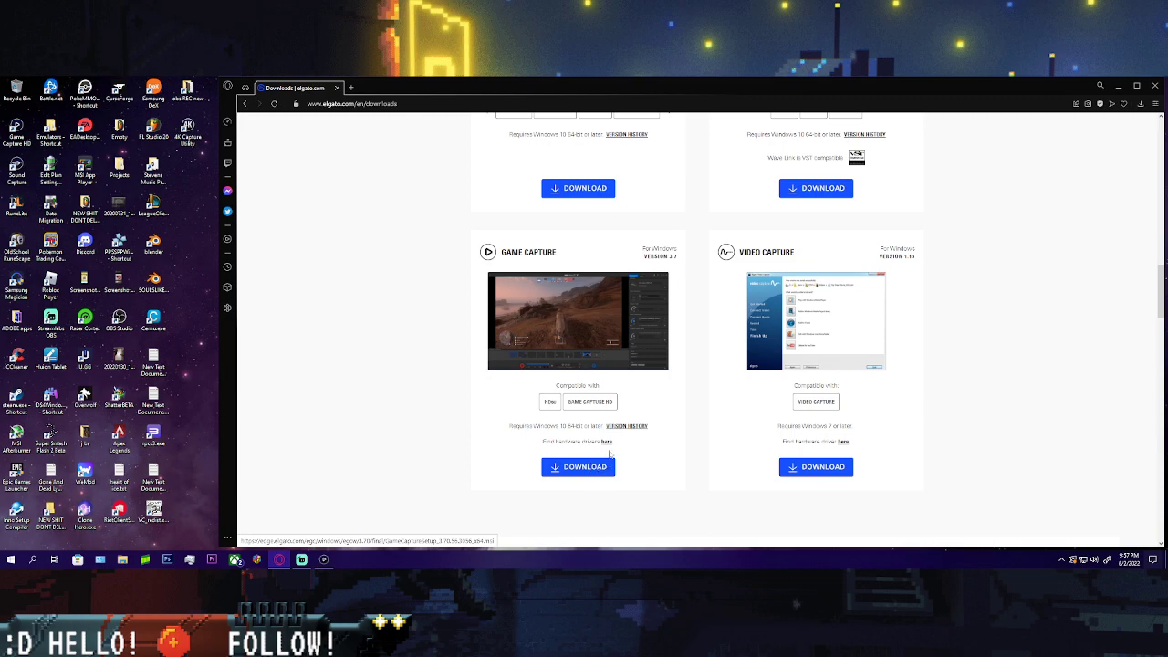
left_click(591, 466)
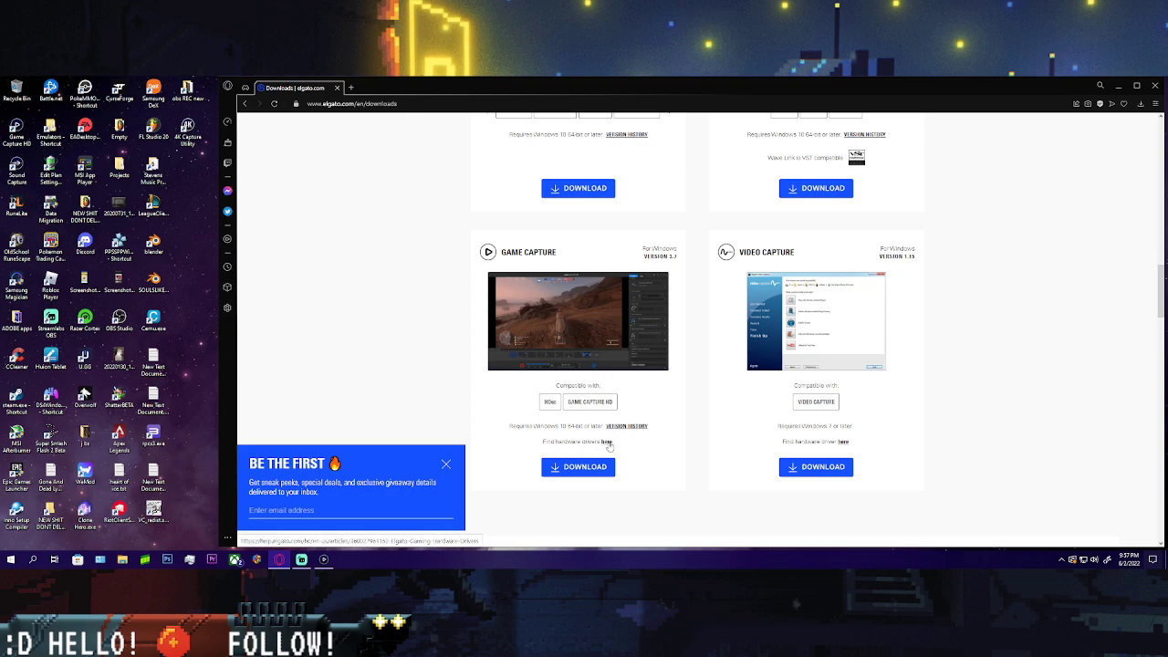
- Open the Gaming Hardware Drivers article and scroll to the older Game Capture HD60 S driver links
left_click(607, 441)
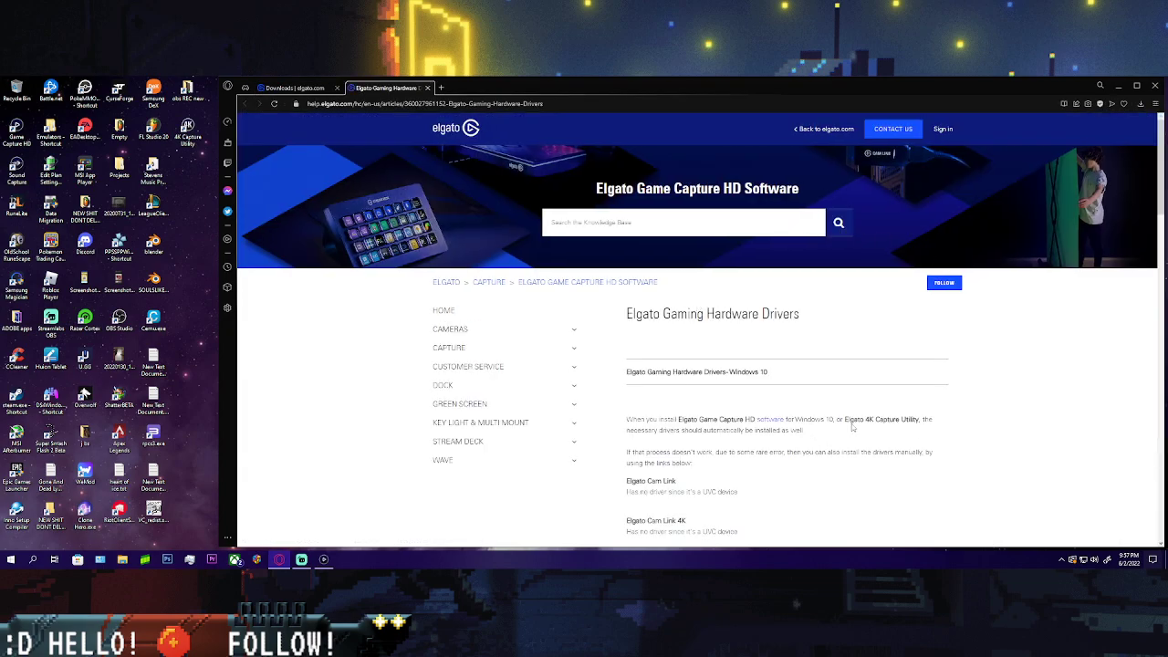
scroll(852, 427, "down", 5)
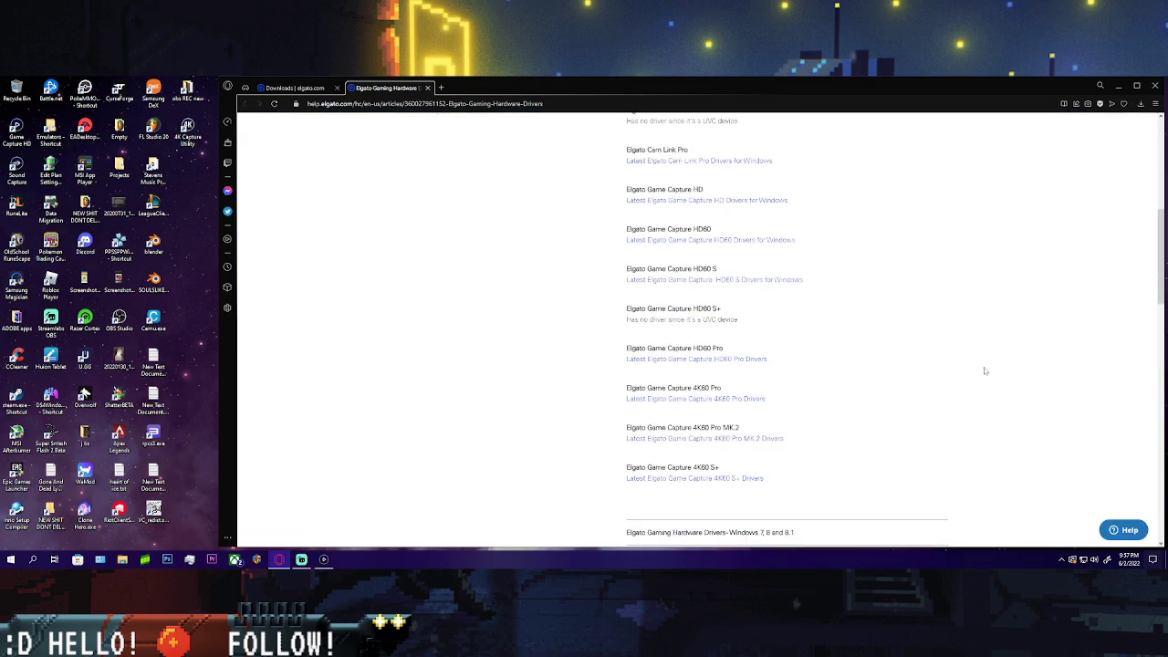
scroll(983, 370, "down", 12)
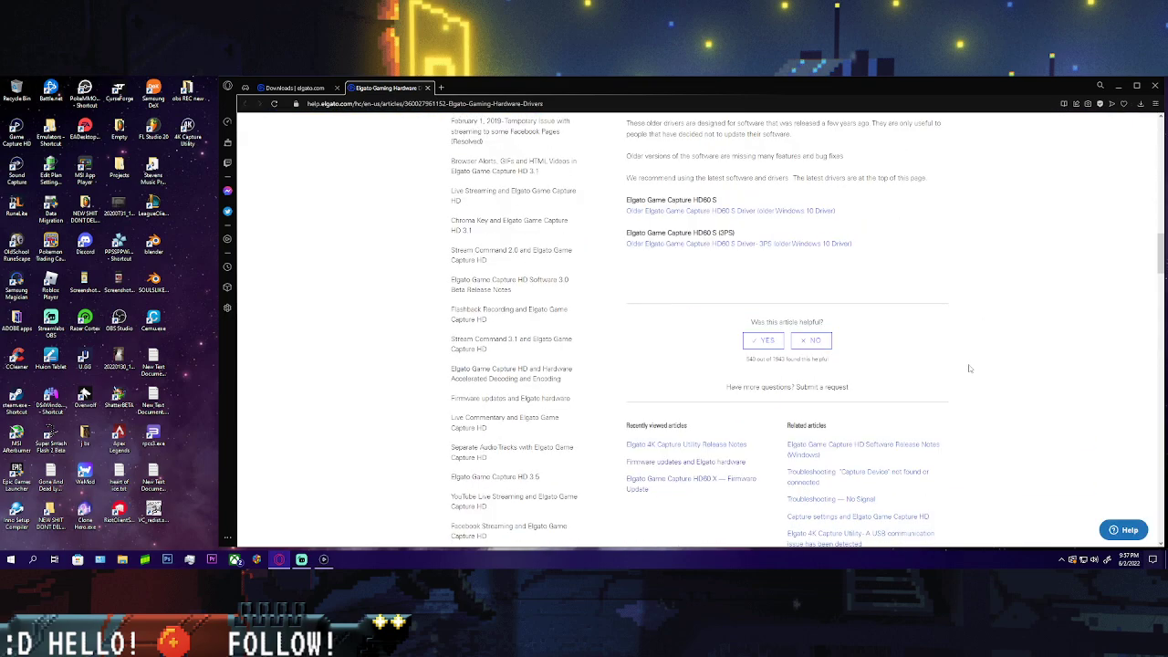
scroll(969, 367, "up", 3)
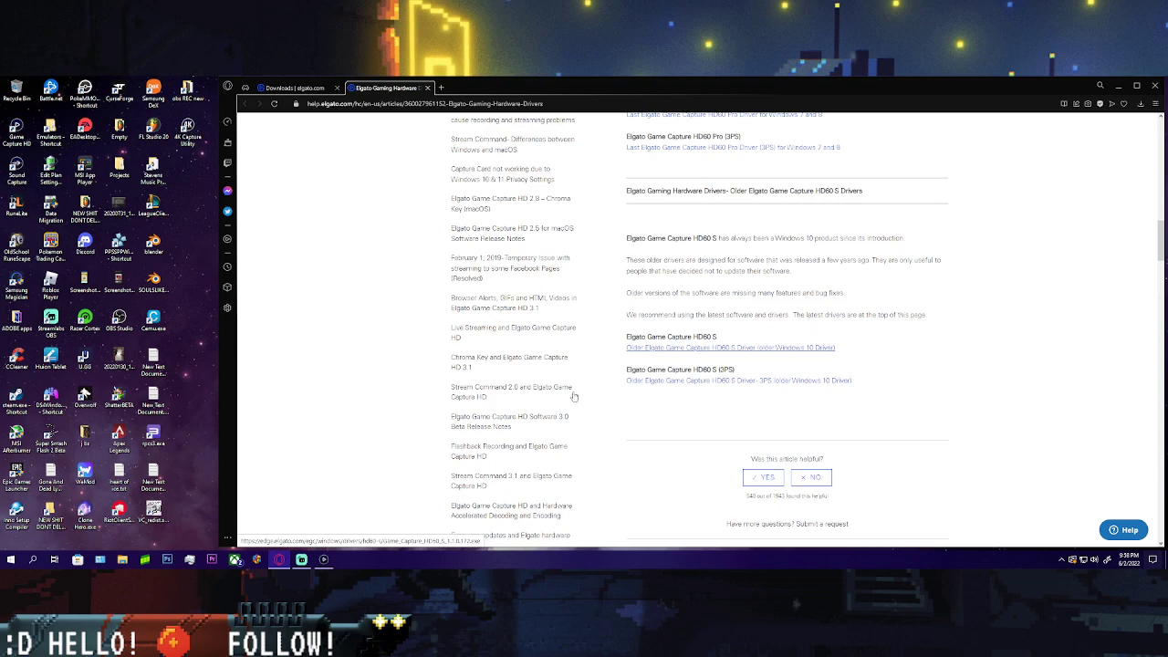
left_click(33, 558)
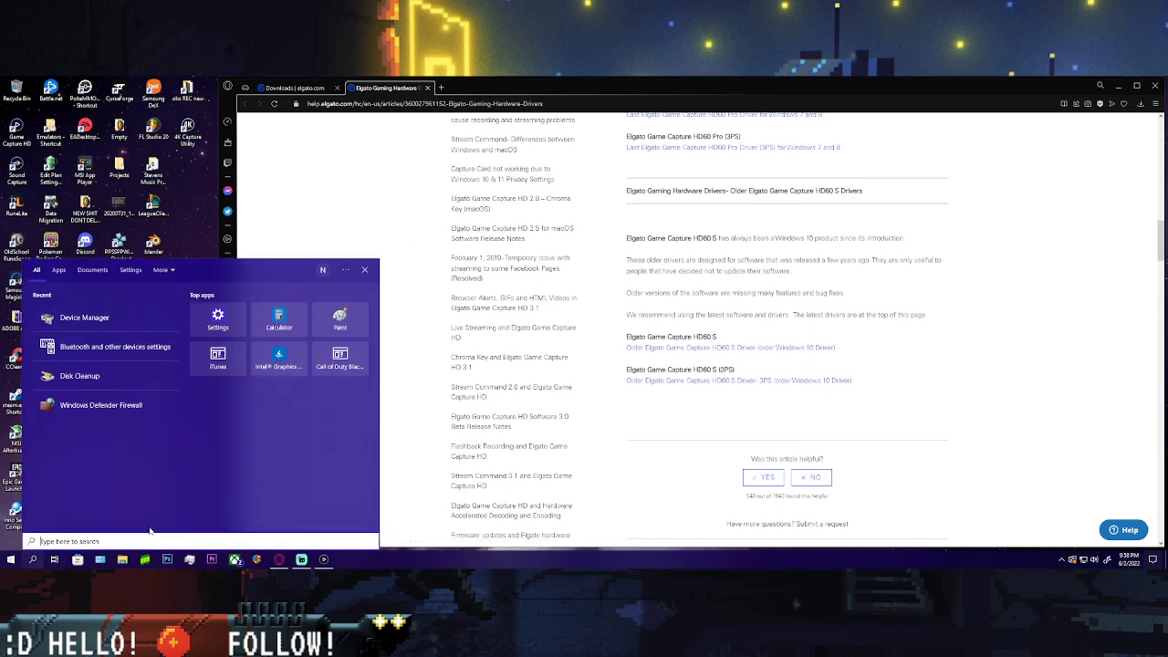
- Launch Device Manager by searching 'device' and expand Sound, video and game controllers
type("device")
key("Return")
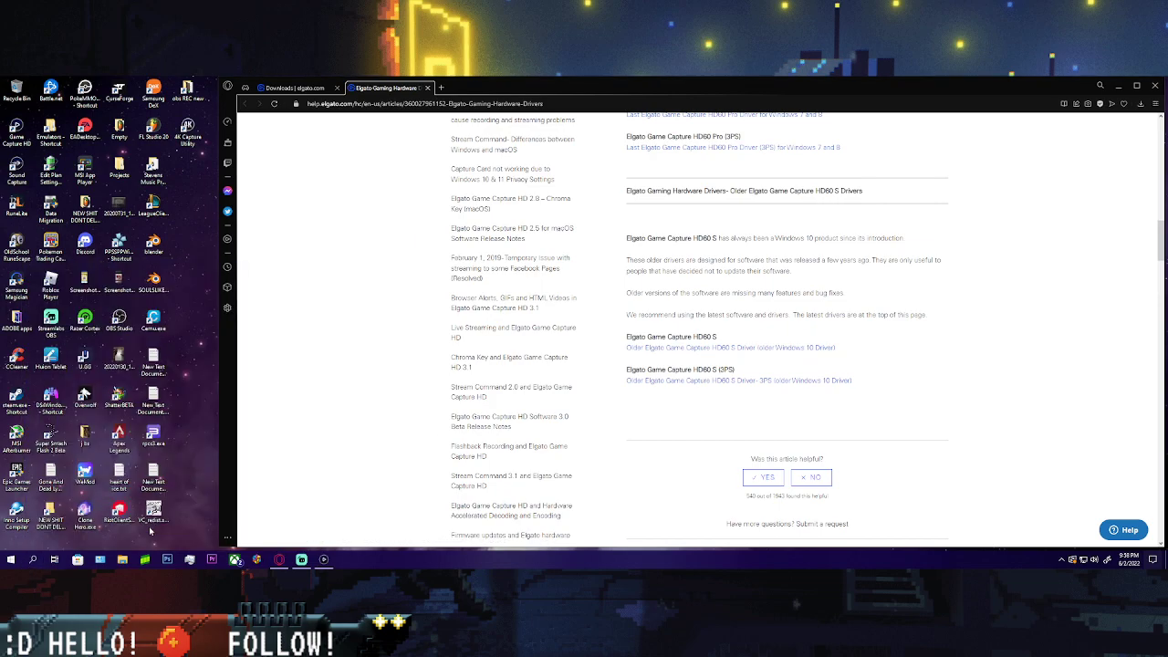
left_click_drag(183, 108, 419, 120)
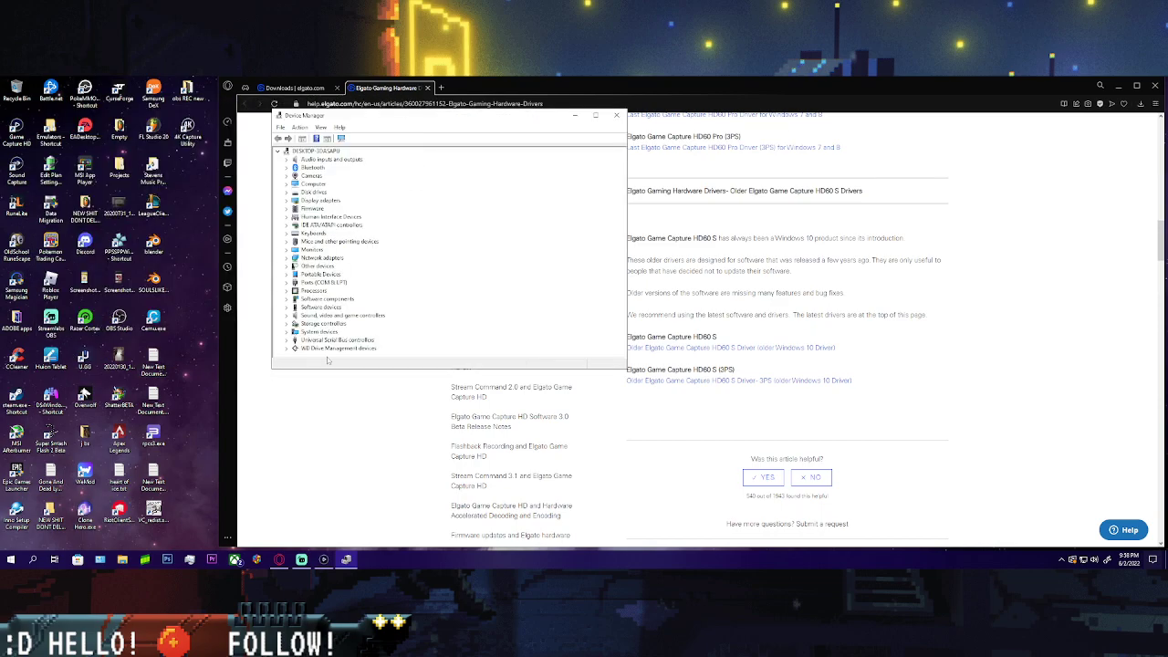
left_click(290, 315)
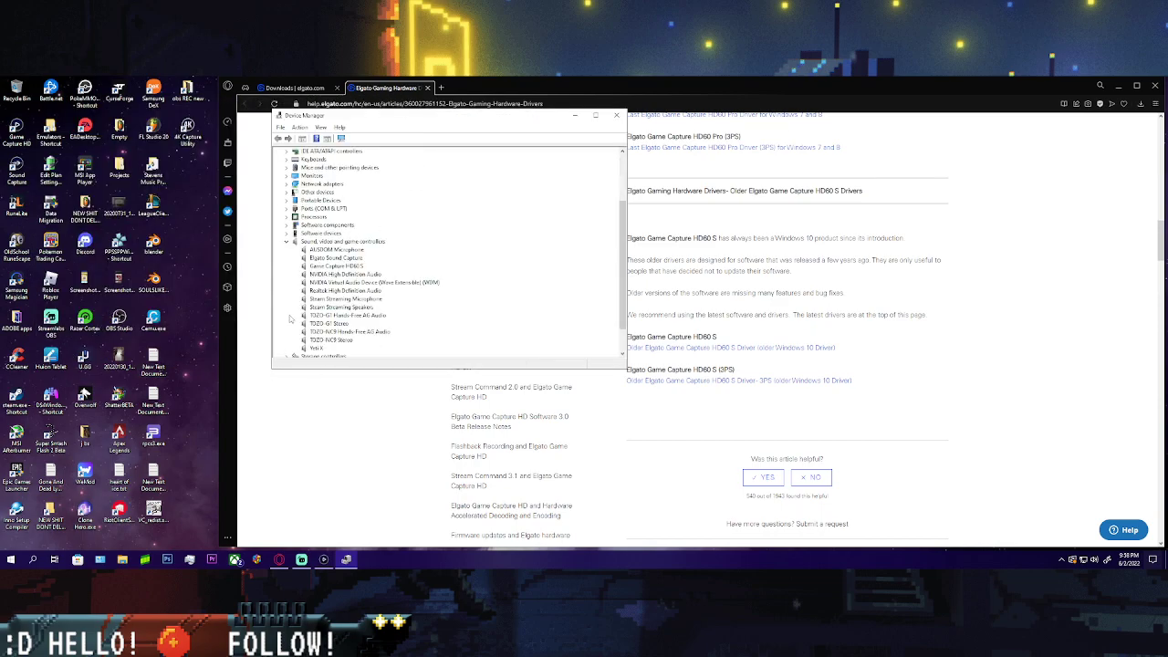
left_click(333, 259)
left_click(340, 266)
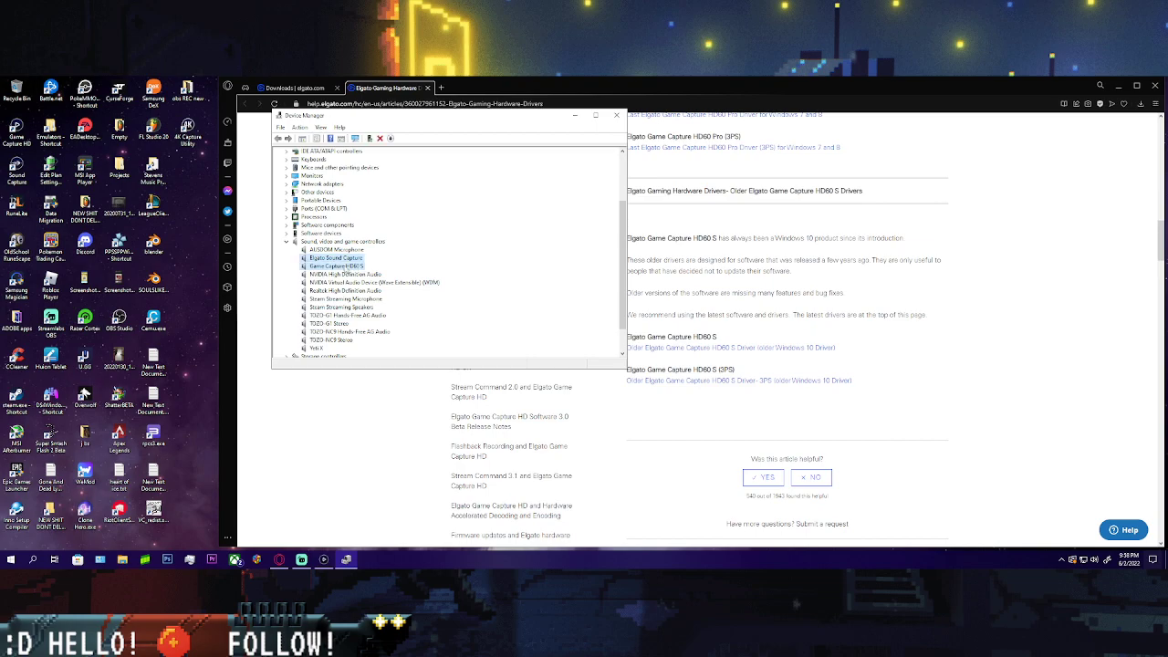
right_click(326, 269)
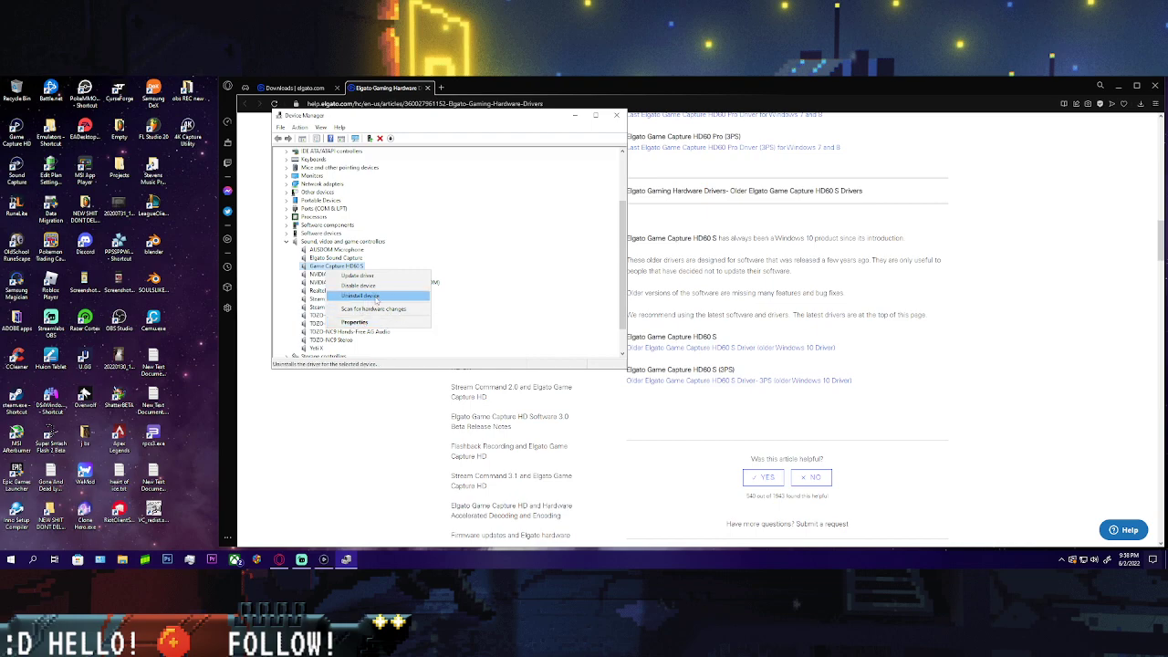
left_click(376, 298)
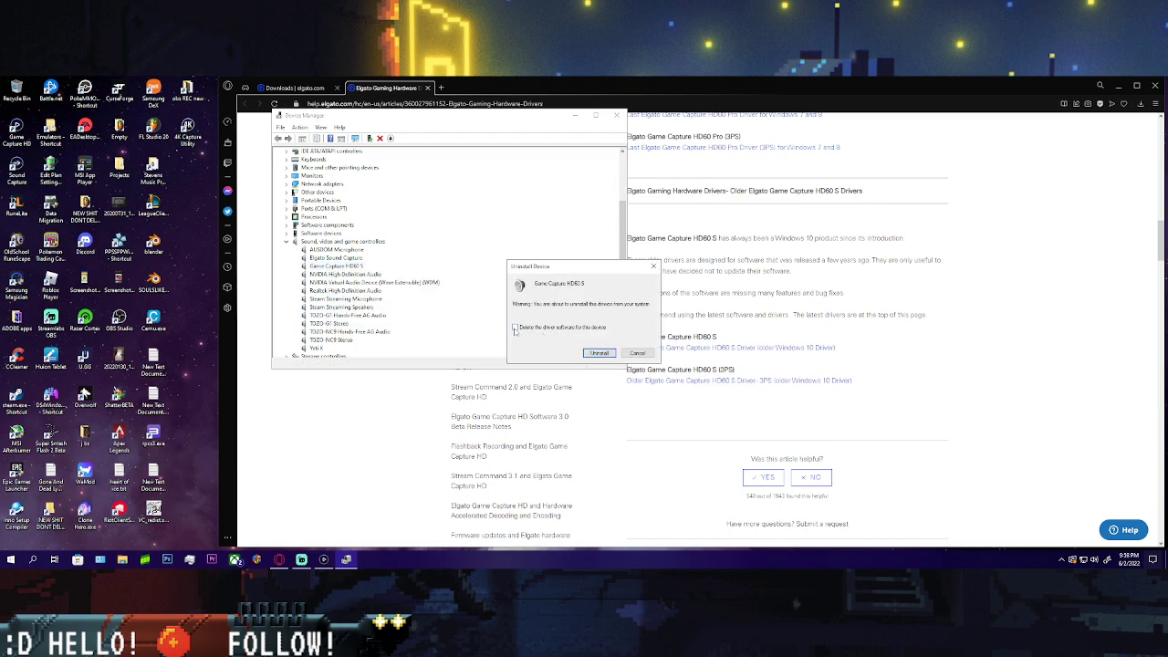
left_click(515, 327)
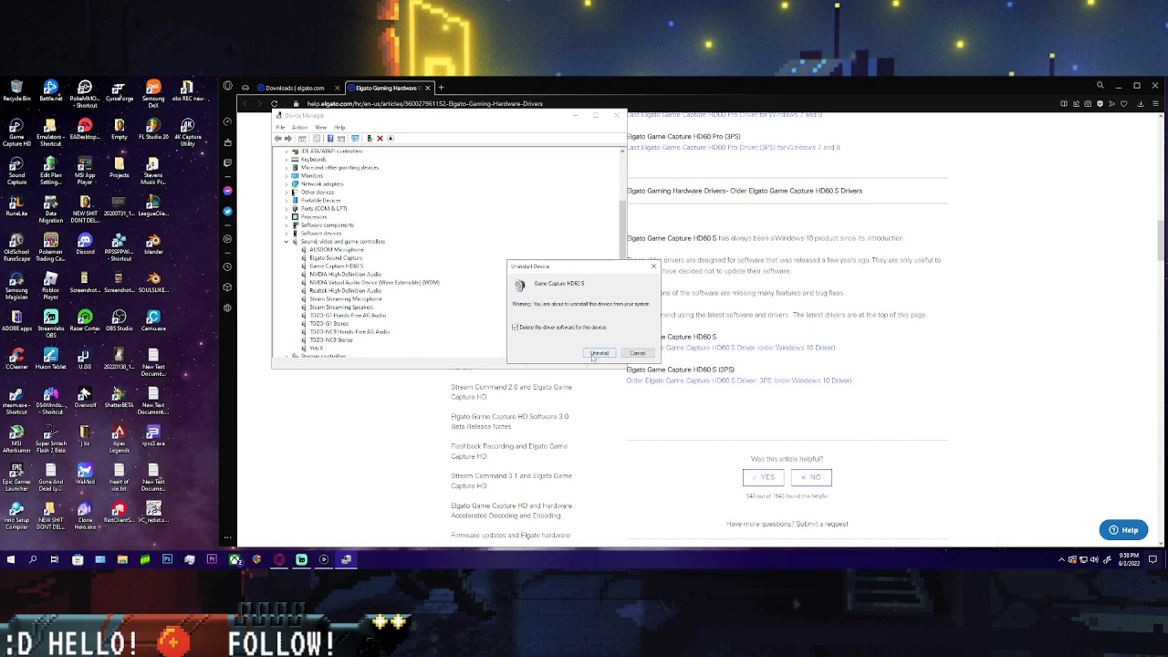
left_click(653, 266)
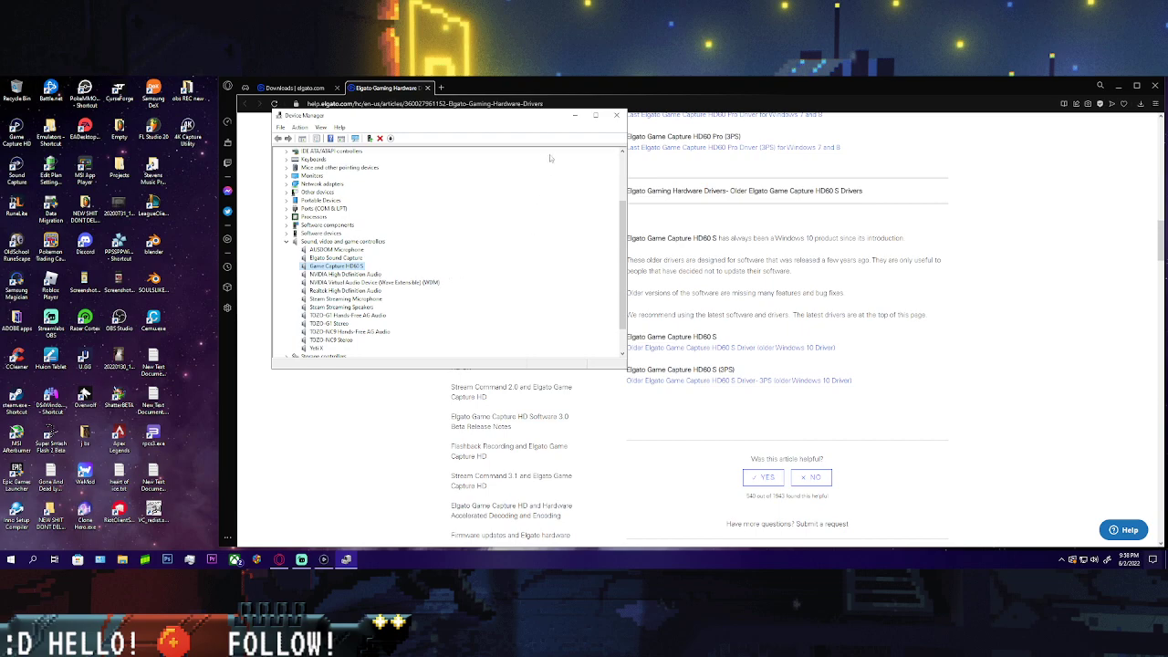
- Download the older HD60 S Windows 10 driver and verify it arrived in the Downloads folder
left_click_drag(517, 126, 492, 125)
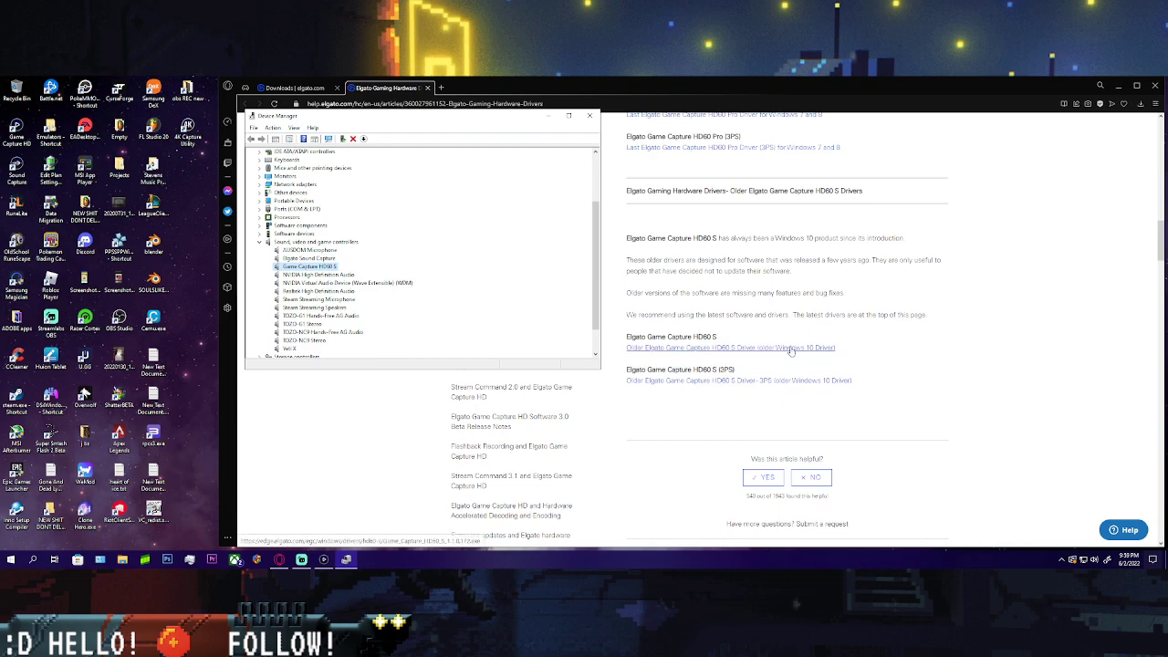
left_click(695, 350)
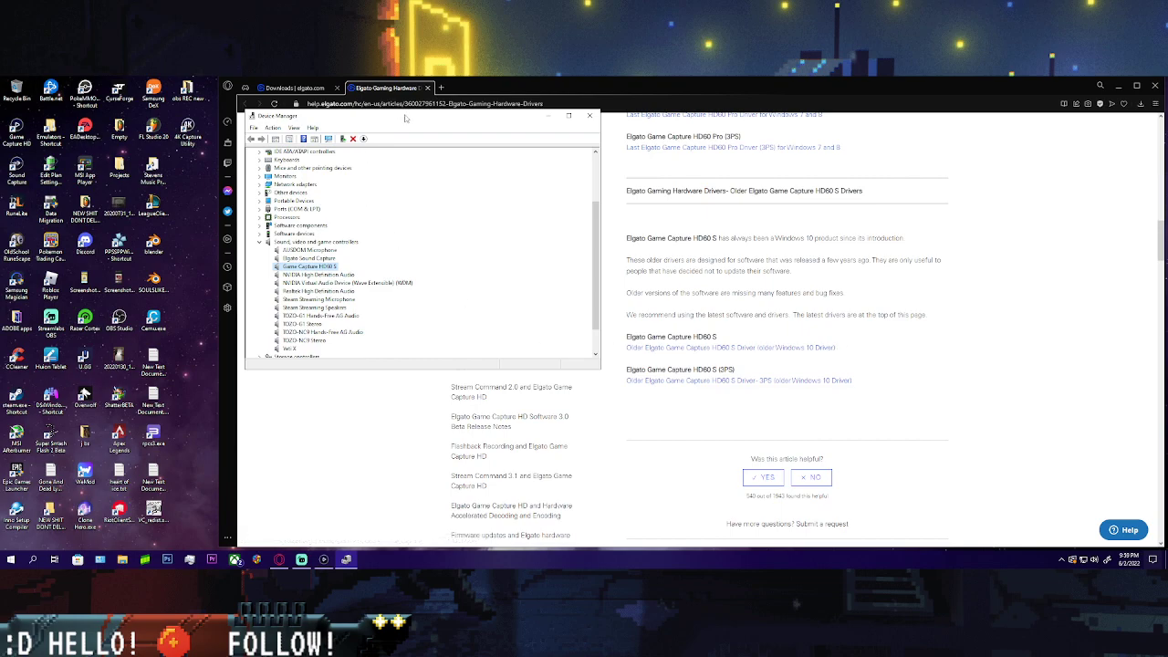
left_click(122, 559)
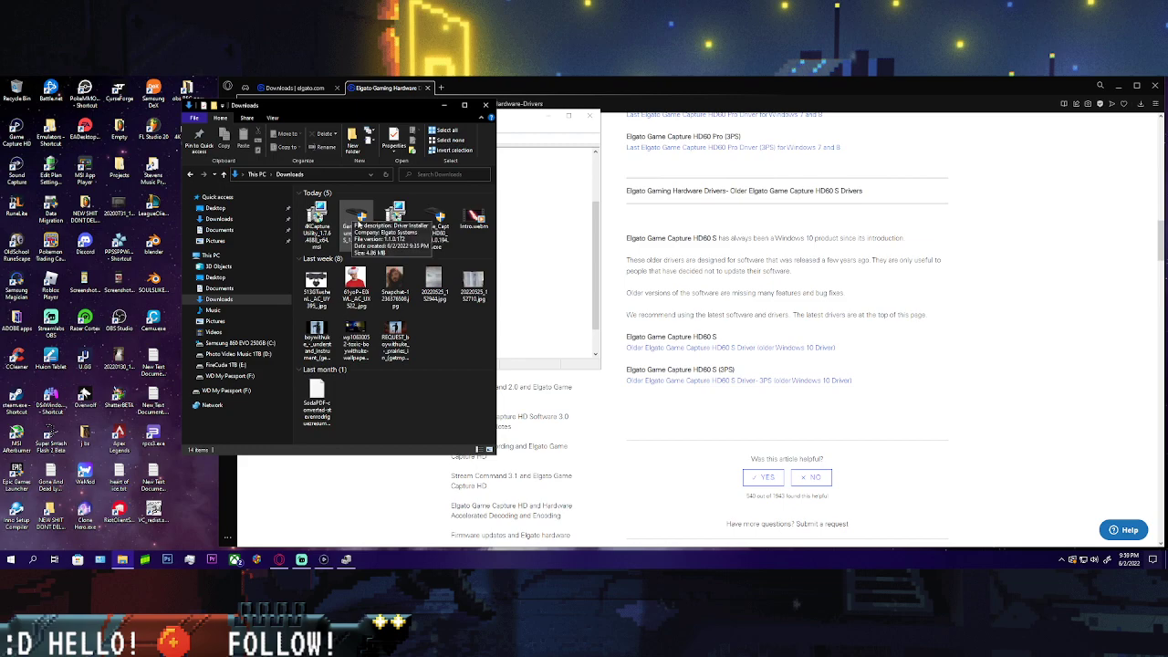
left_click(485, 105)
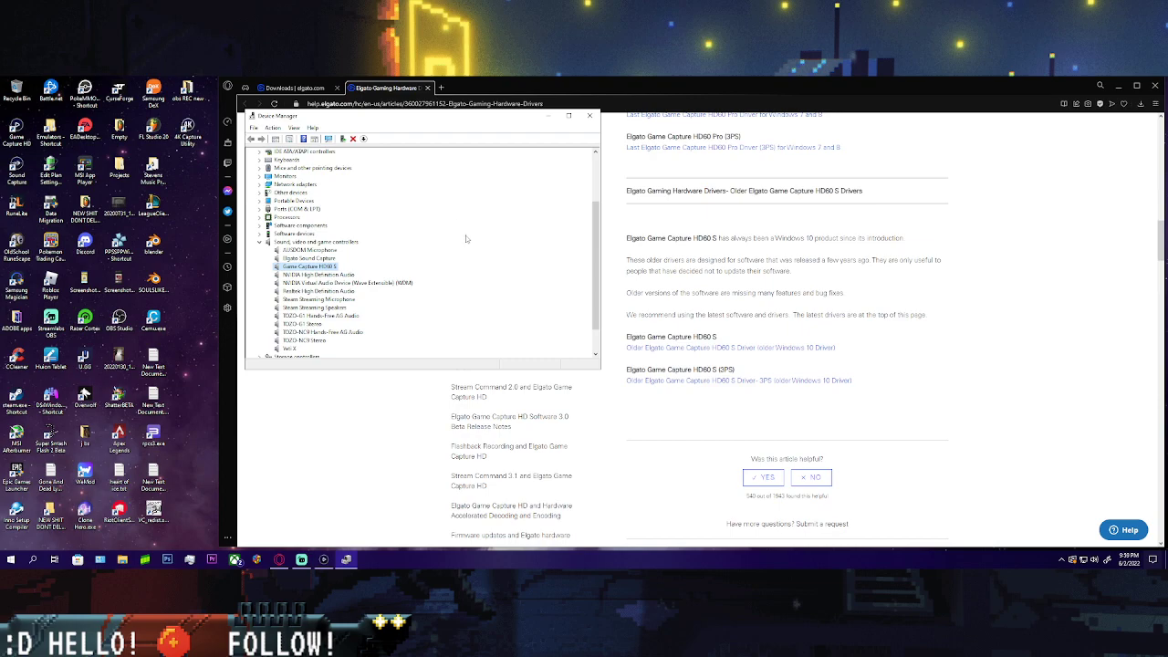
- Close Device Manager and launch Elgato Game Capture HD, confirming the HD60 S live preview
left_click(589, 115)
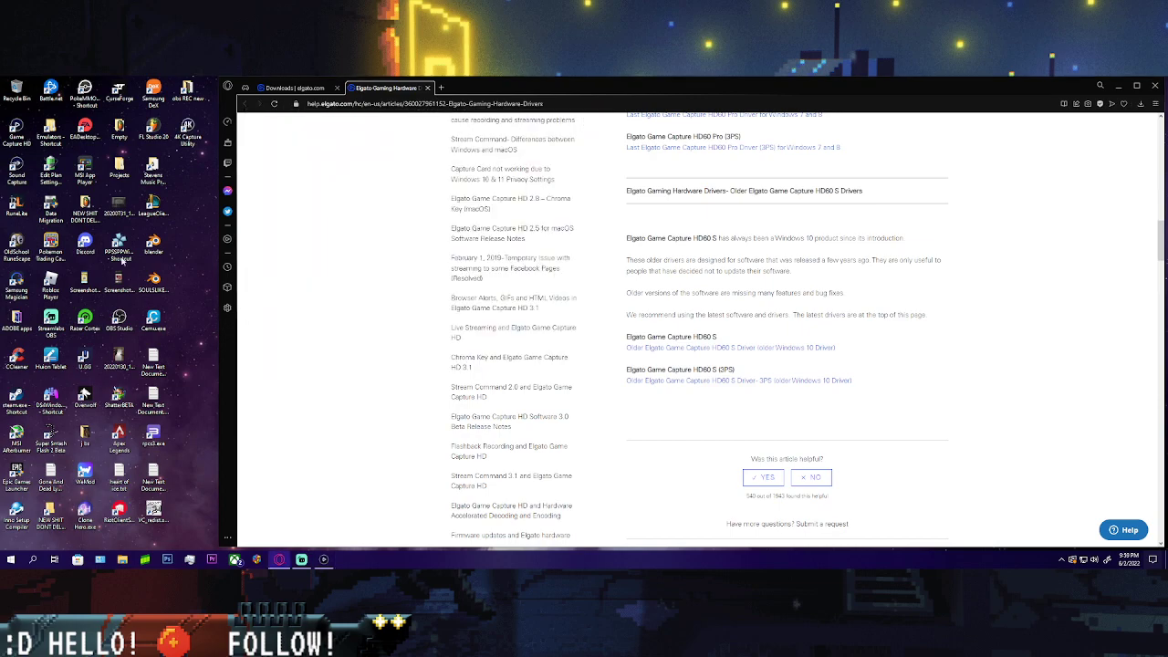
double_click(18, 133)
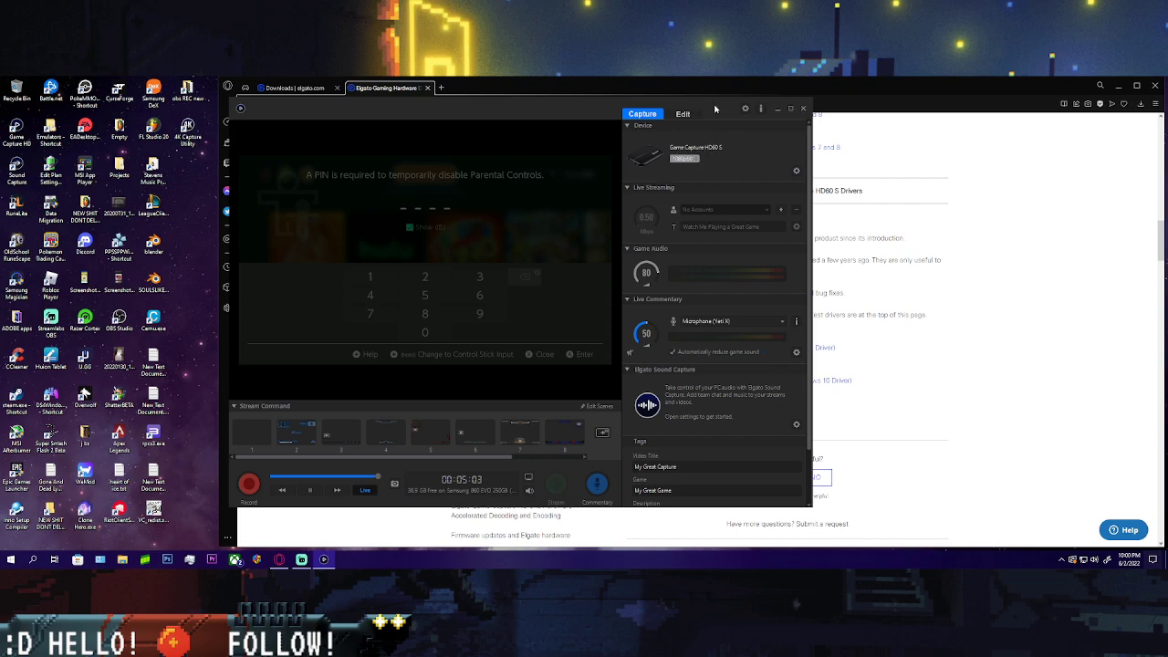
left_click_drag(715, 110, 734, 116)
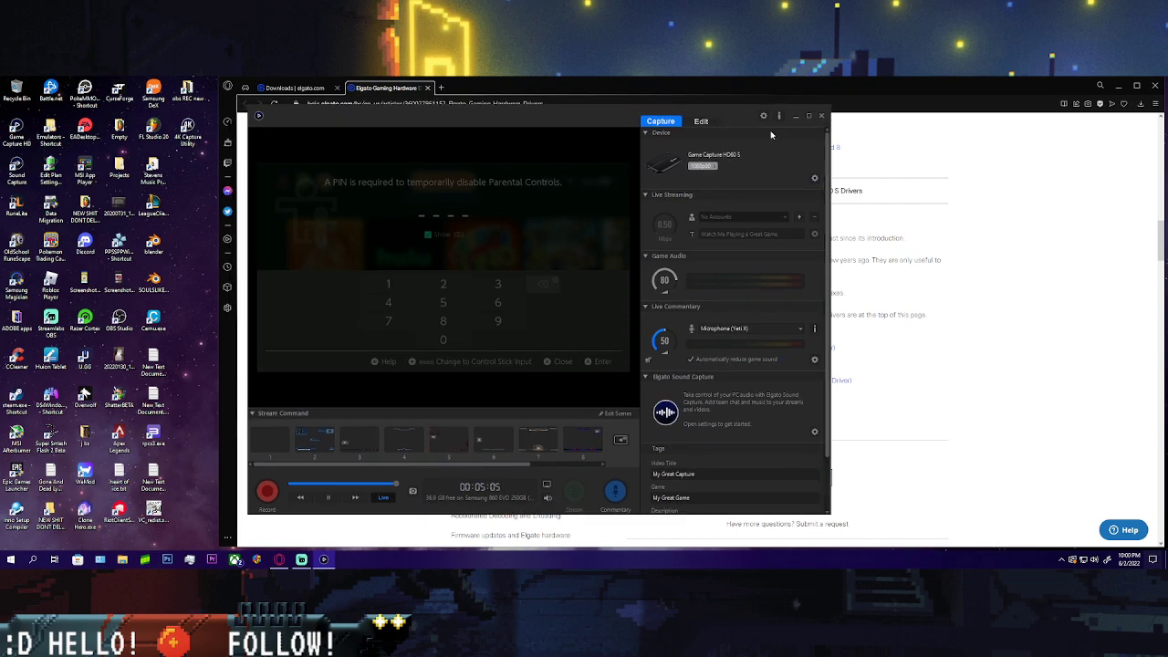
- Check the HD60 S firmware version in the device settings, then cancel the dialog
left_click(816, 179)
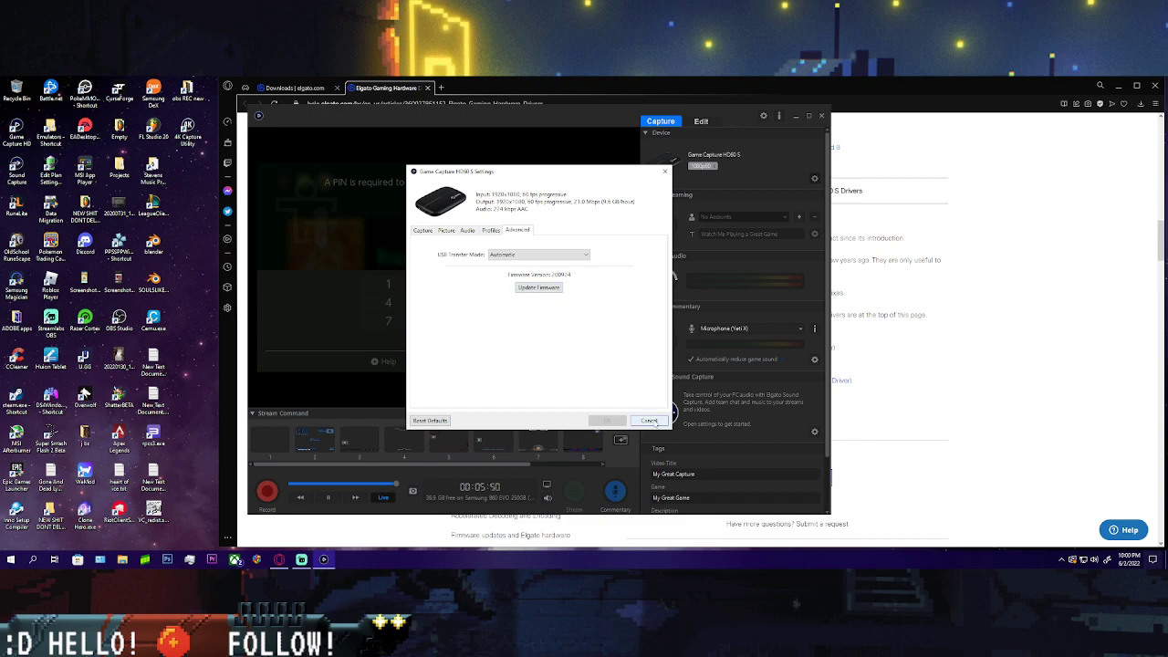
left_click(648, 420)
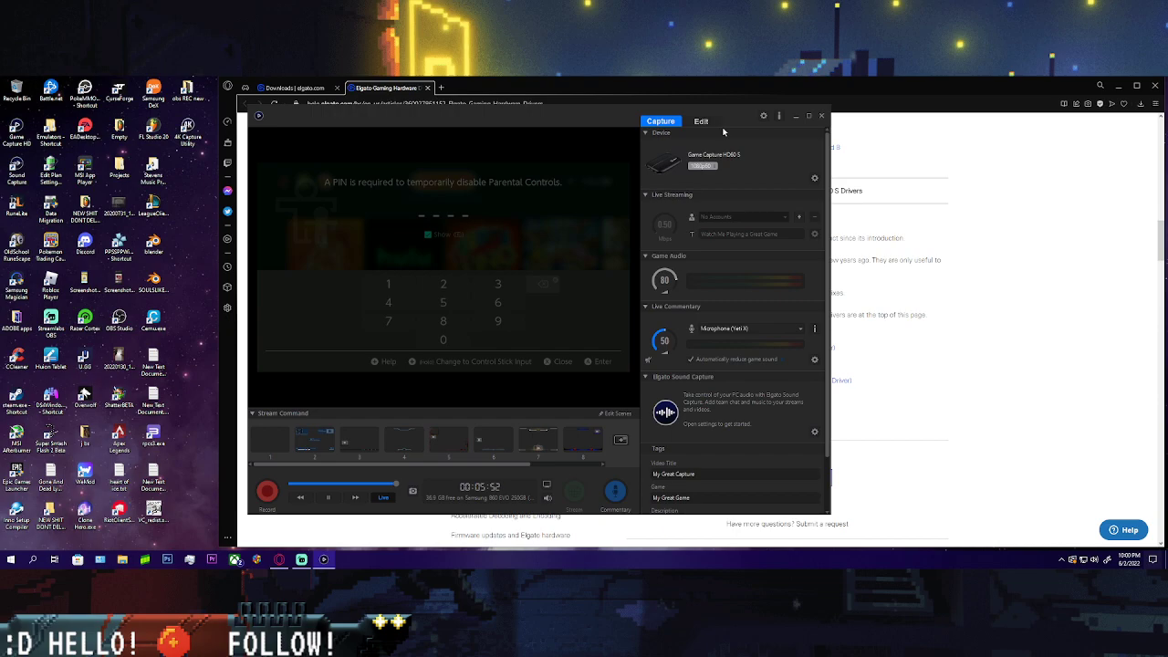
- Close Game Capture HD and launch 4K Capture Utility, bringing its window to the front
left_click(821, 117)
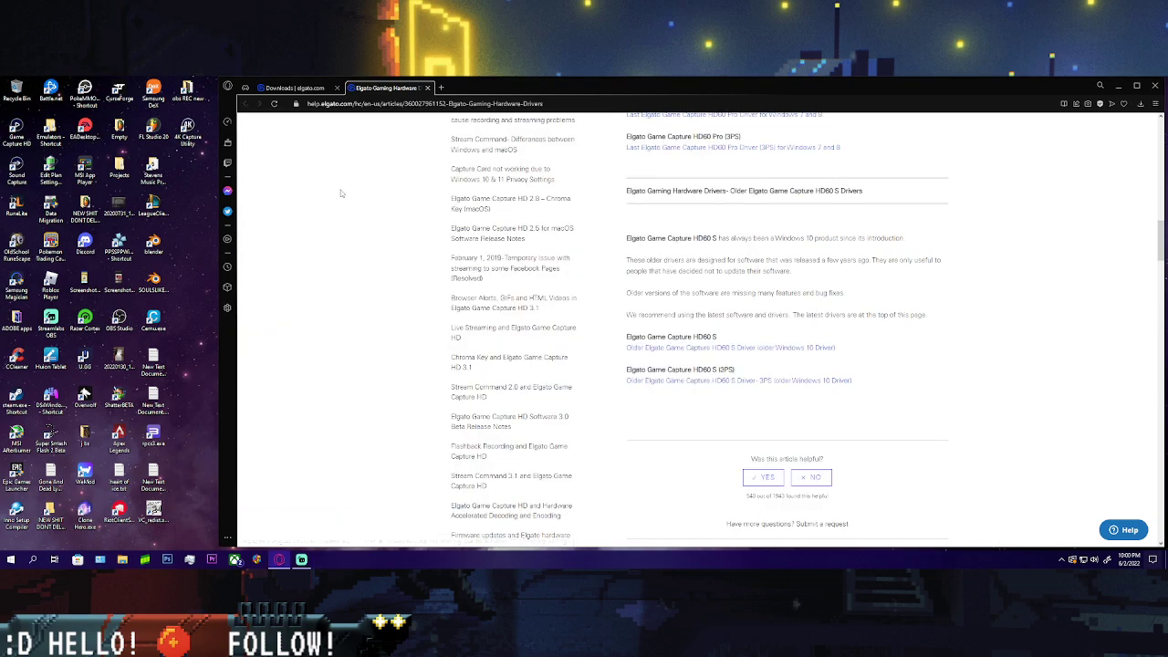
left_click(188, 133)
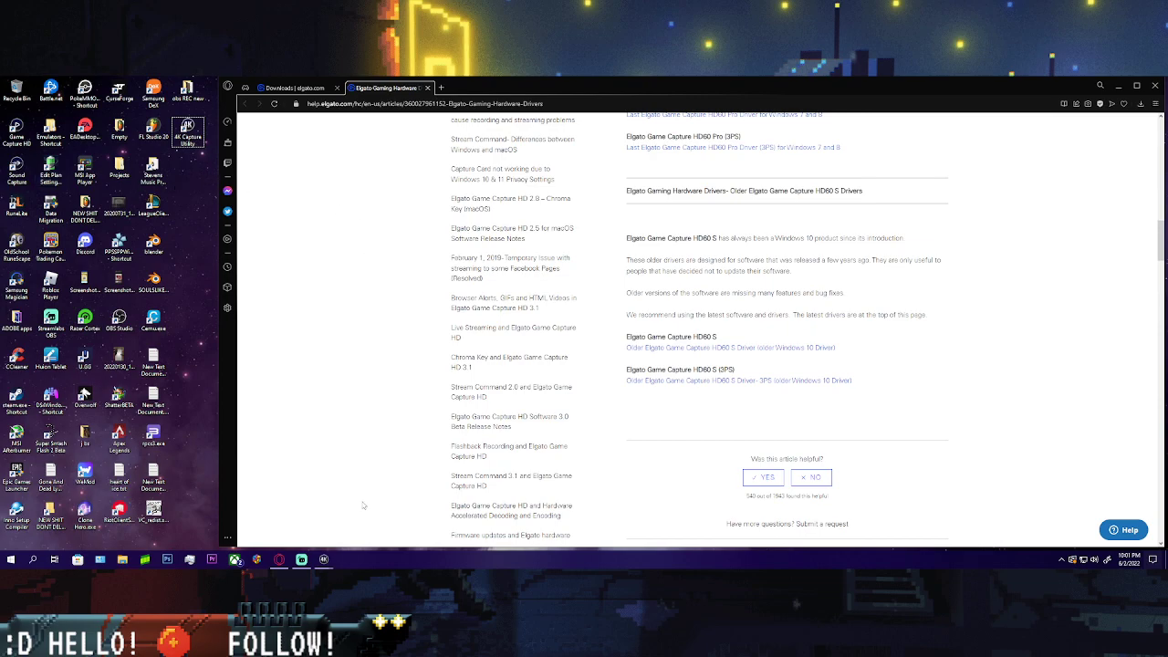
mouse_move(323, 559)
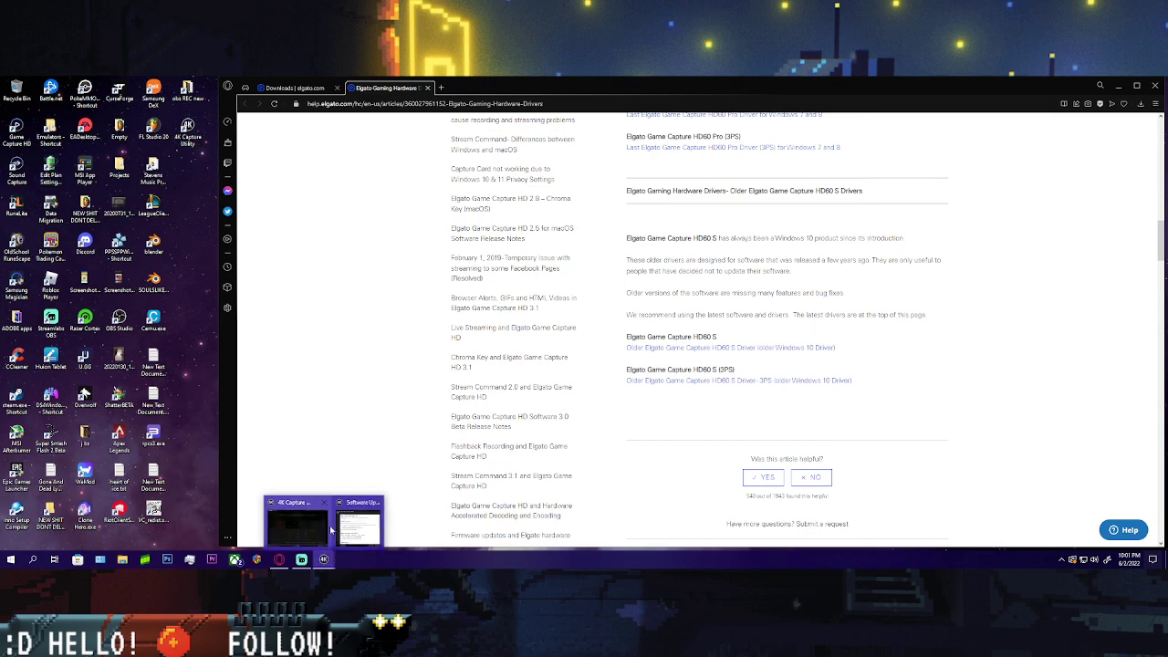
left_click(362, 521)
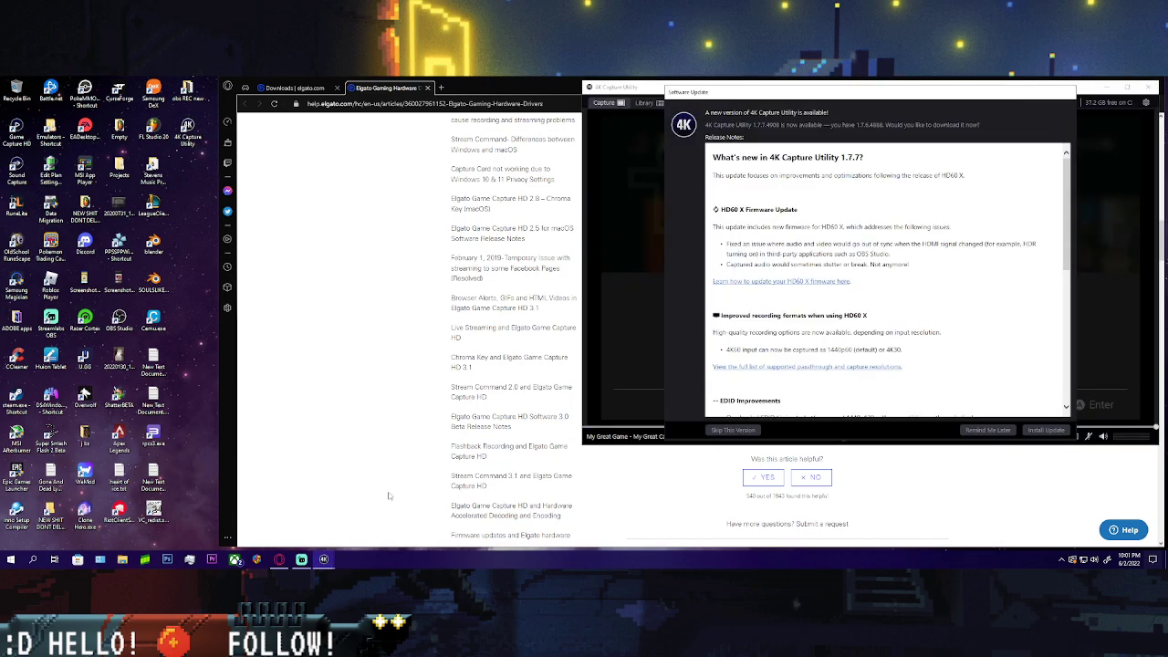
left_click(742, 430)
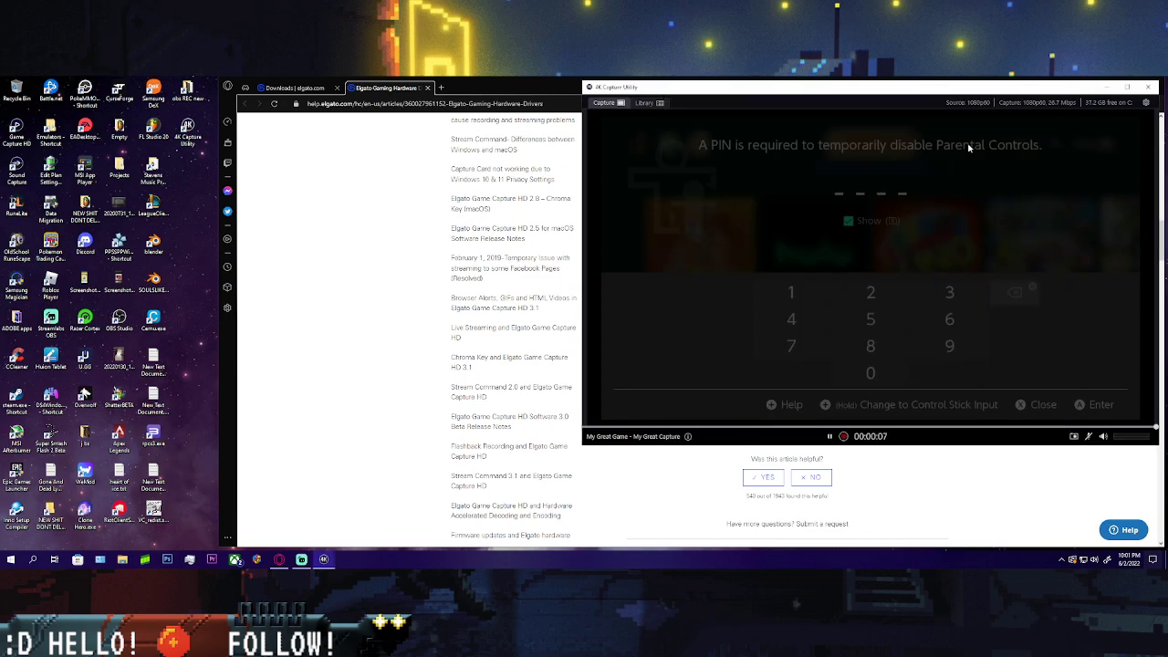
left_click_drag(1079, 88, 930, 104)
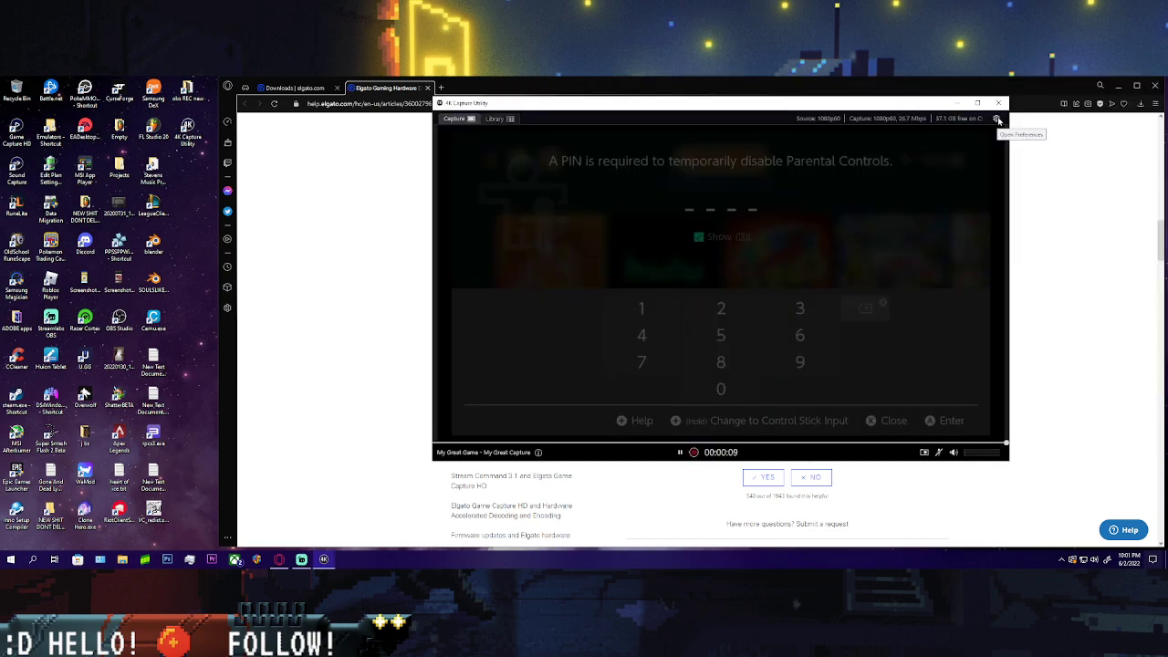
left_click(996, 120)
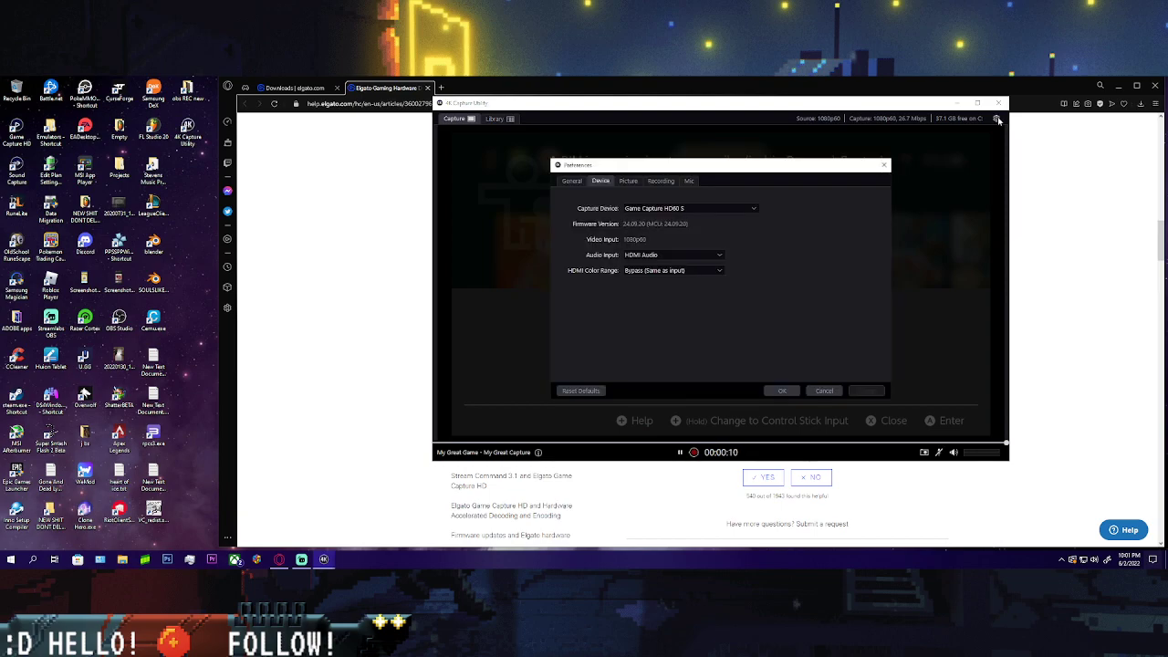
left_click(629, 181)
left_click(660, 180)
left_click(689, 180)
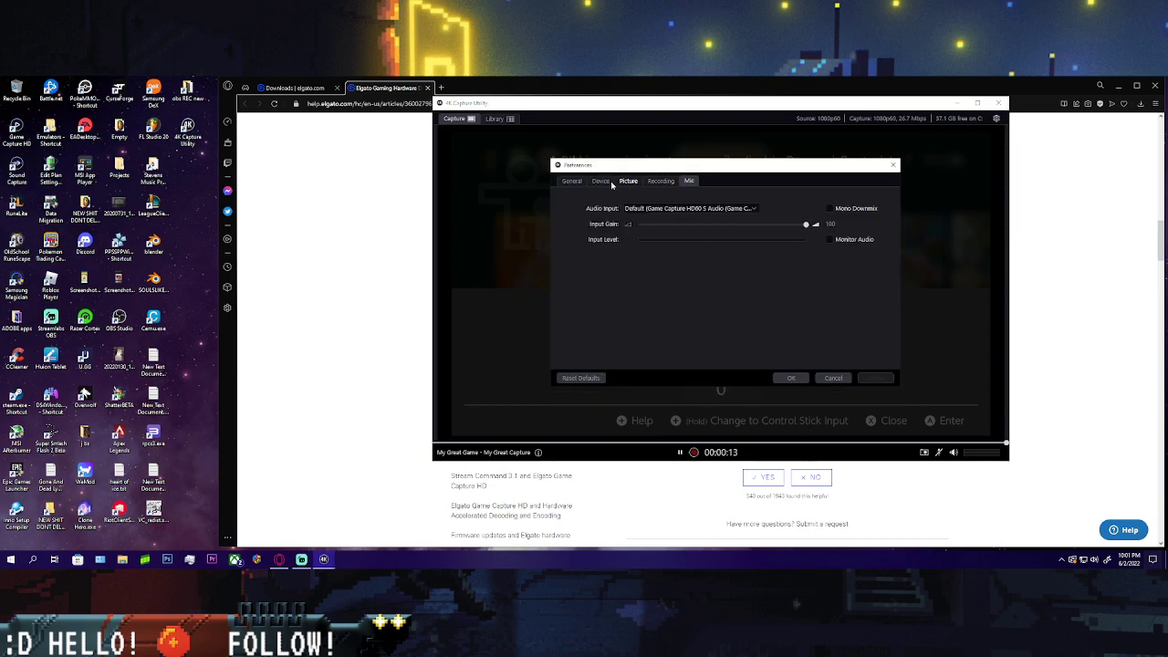
left_click(571, 180)
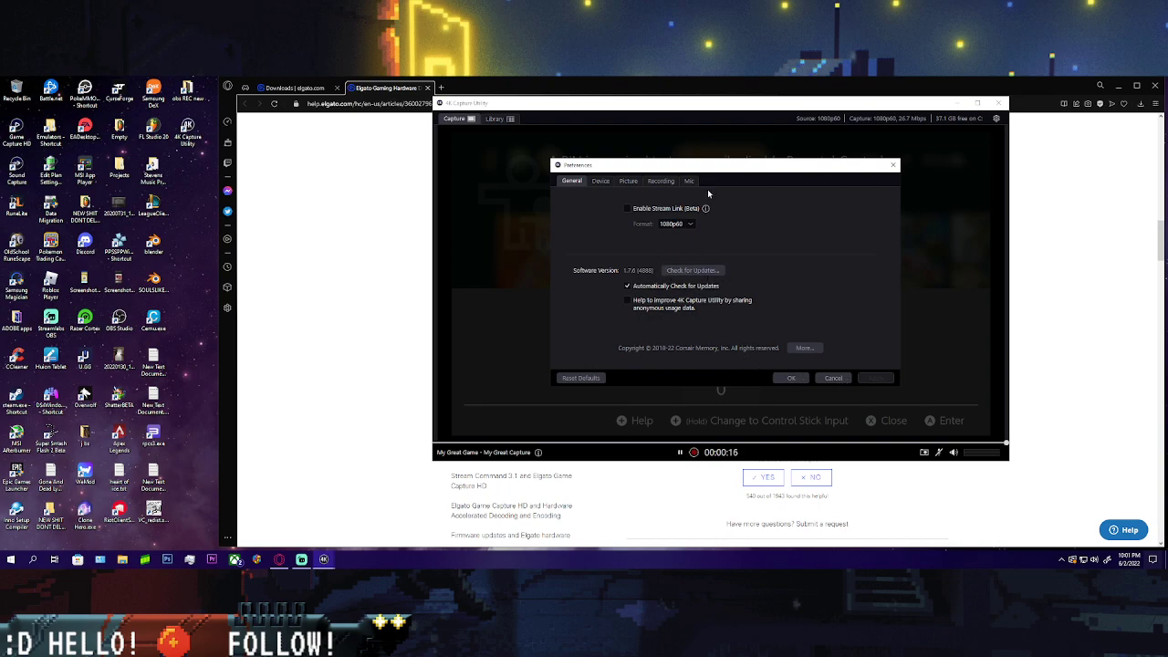
left_click(829, 383)
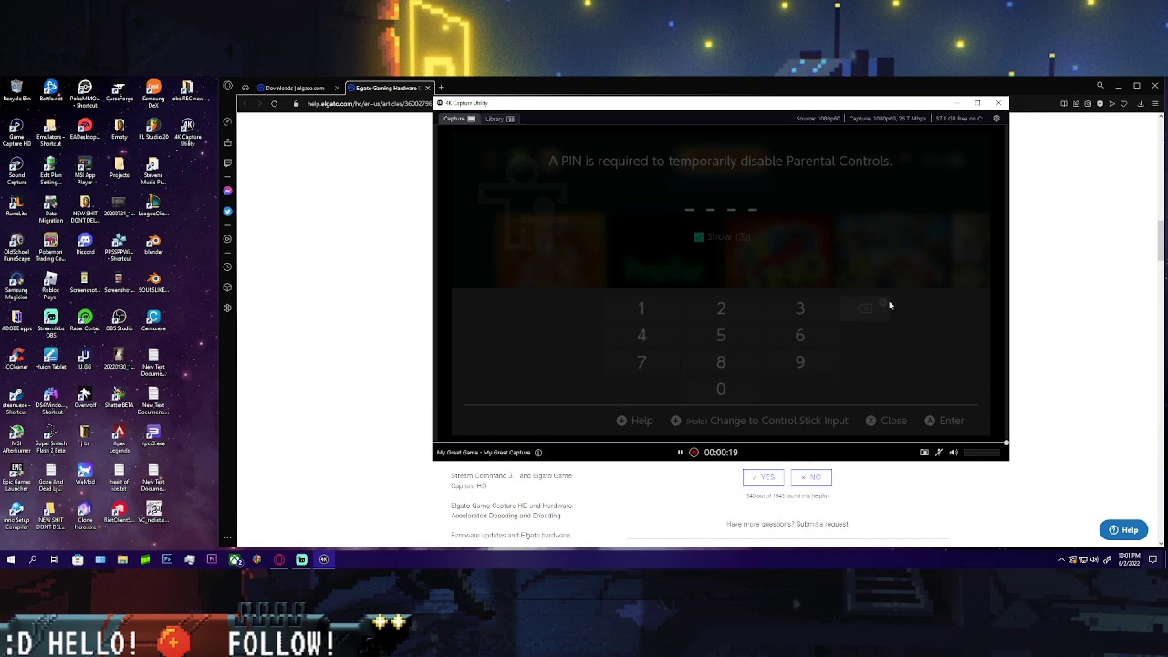
left_click(997, 119)
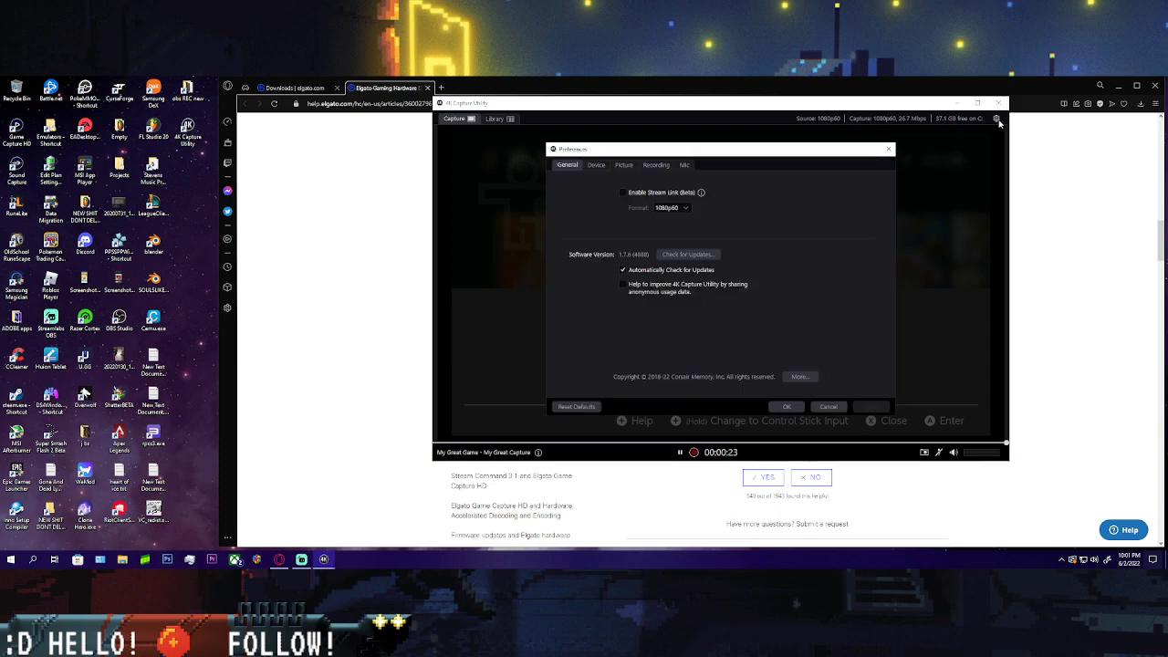
left_click(596, 165)
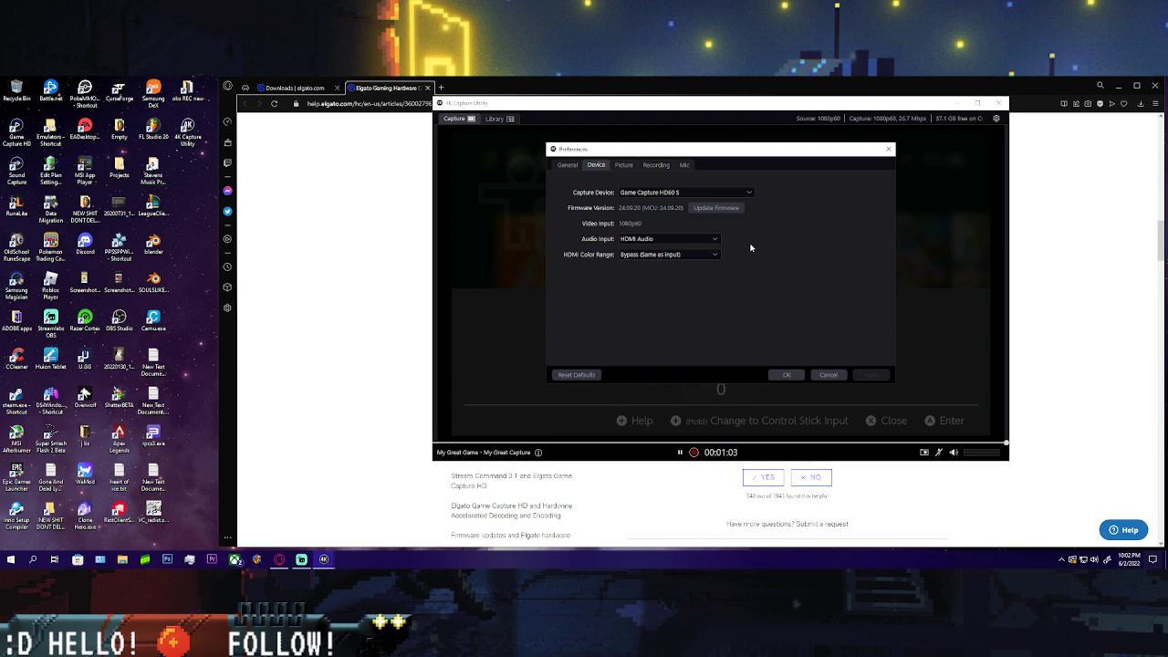
left_click(786, 375)
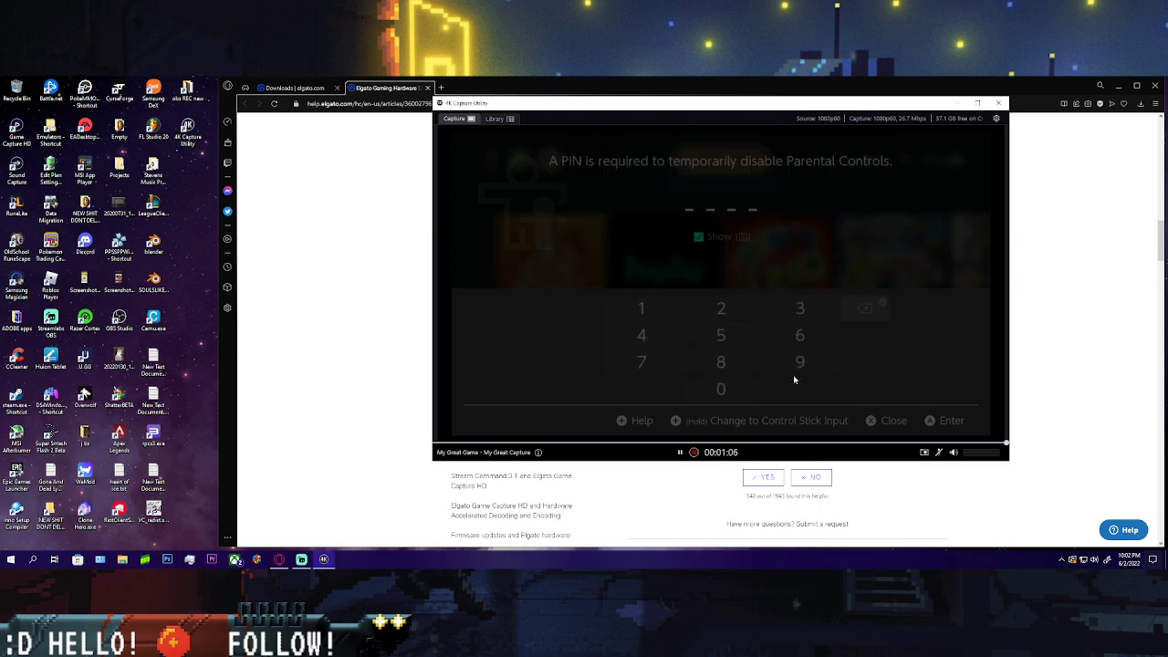
- Close 4K Capture Utility
left_click(1000, 104)
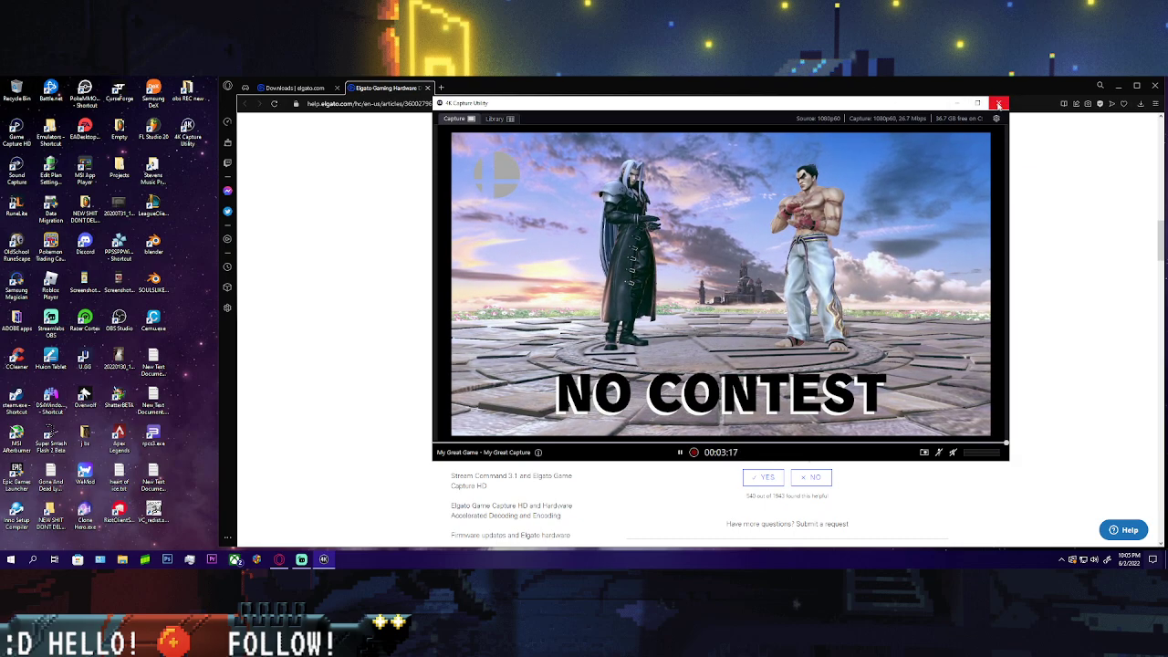
- Bring Streamlabs Desktop in front of the 4K Capture Utility window after the match ends on NO CONTEST
left_click(300, 560)
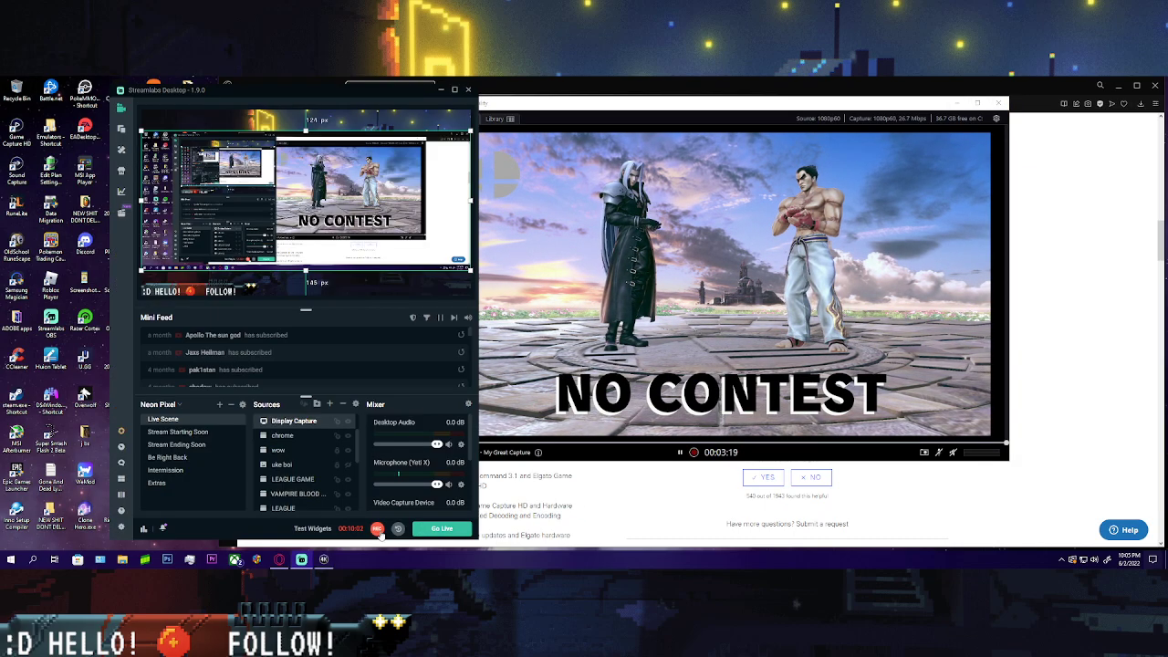